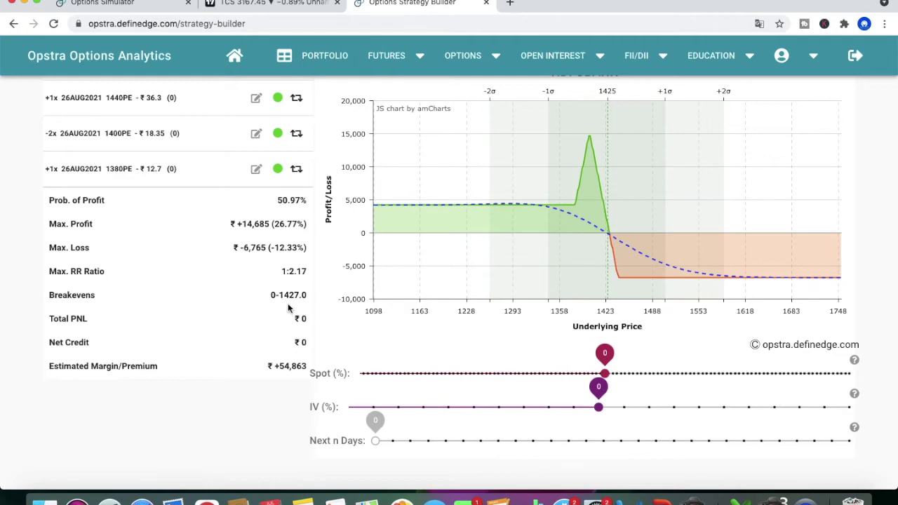
Review the HDFCBANK 1440/1400/1380 put butterfly payoff chart: max profit ₹14,685, max loss ₹6,765.
{"action": "scroll", "coordinate": [365, 283], "scroll_direction": "up", "scroll_amount": 2}
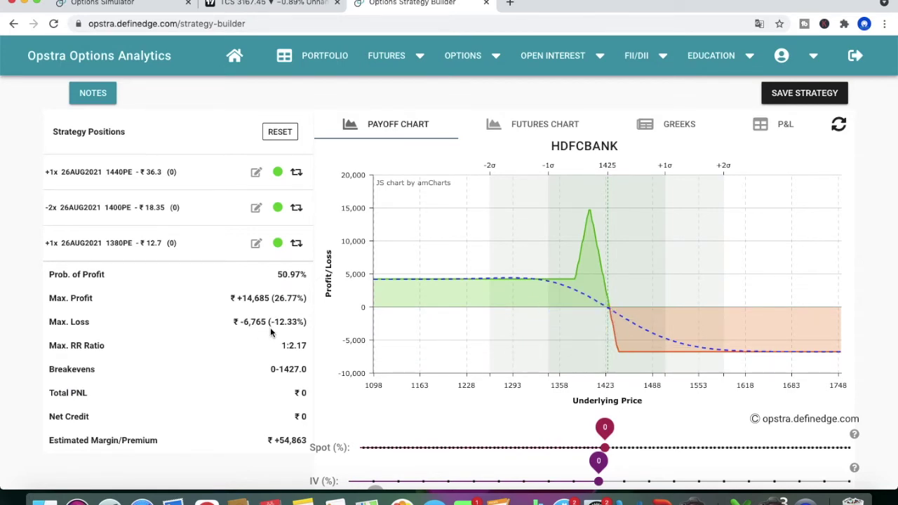
{"action": "scroll", "coordinate": [270, 327], "scroll_direction": "down", "scroll_amount": 2}
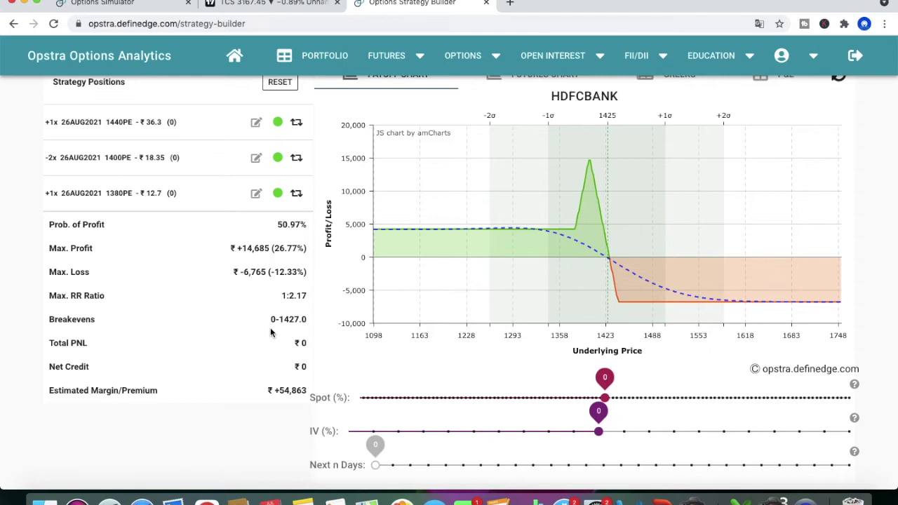
{"action": "scroll", "coordinate": [270, 327], "scroll_direction": "up", "scroll_amount": 1}
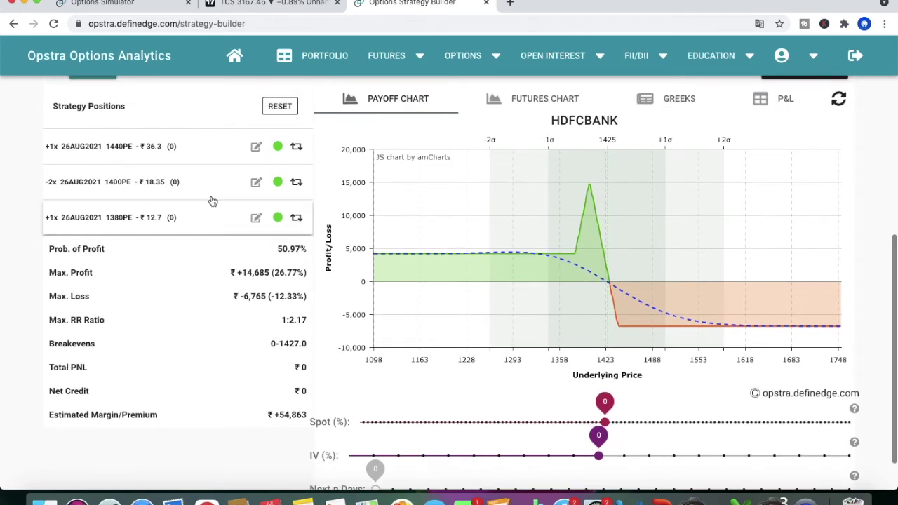
In the Options Simulator, select HDFCBANK with the 25MAR2021 expiry.
{"action": "left_click", "coordinate": [139, 10]}
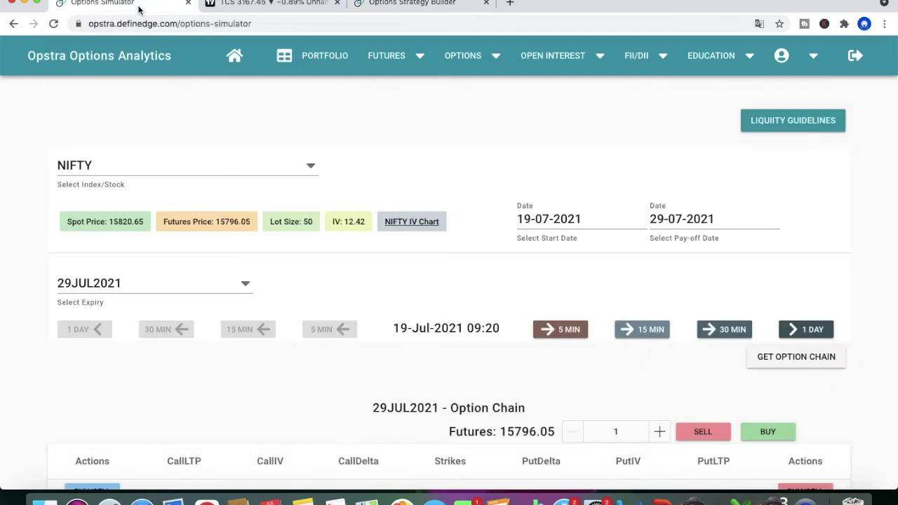
{"action": "left_click", "coordinate": [251, 172]}
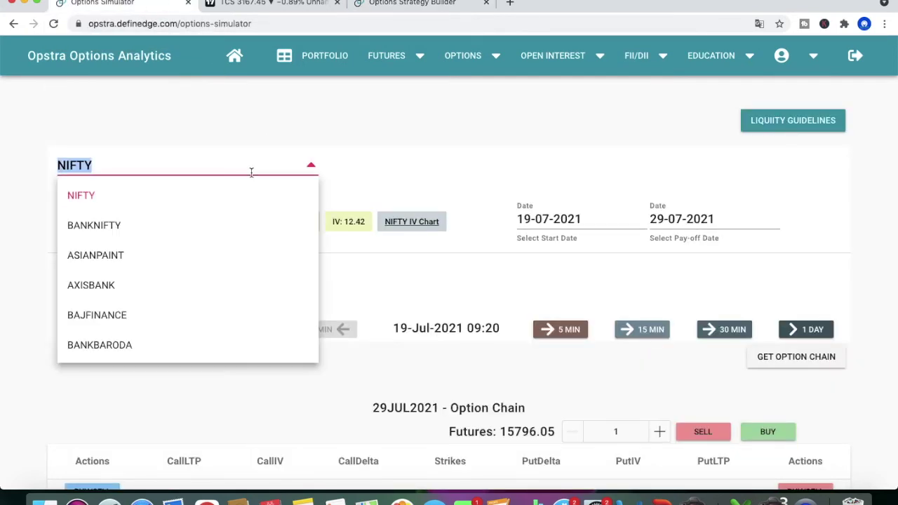
{"action": "type", "text": "hdf"}
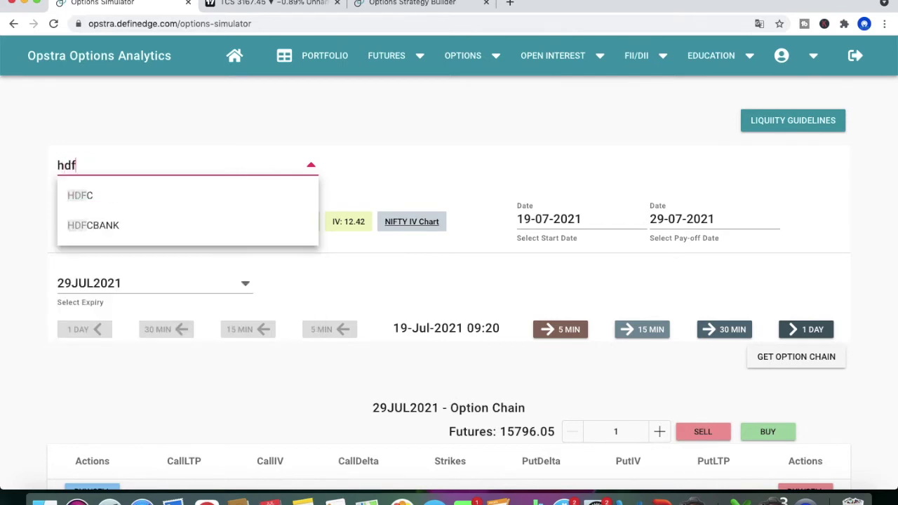
{"action": "left_click", "coordinate": [219, 225]}
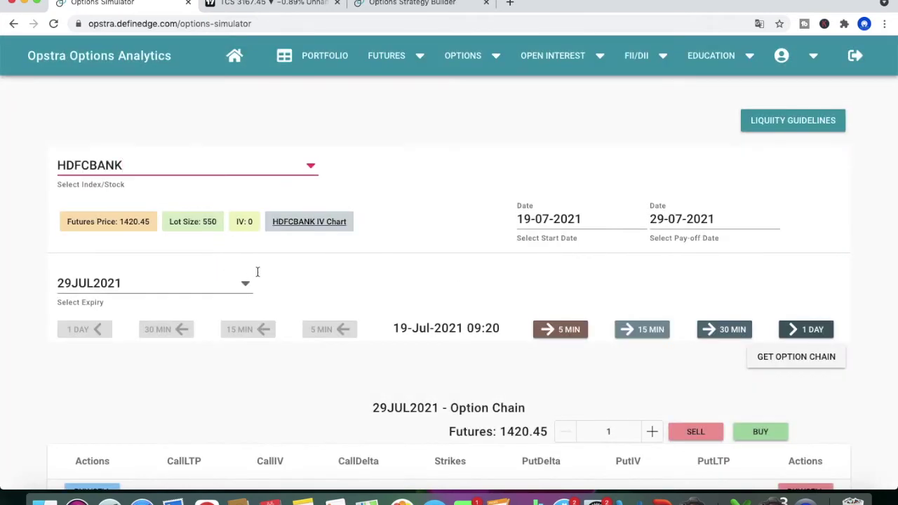
{"action": "left_click", "coordinate": [236, 282]}
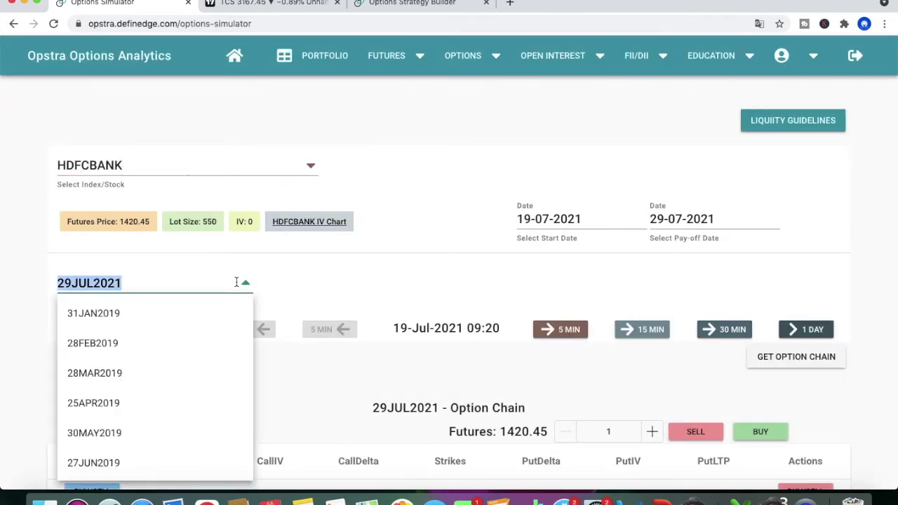
{"action": "scroll", "coordinate": [189, 371], "scroll_direction": "down", "scroll_amount": 10}
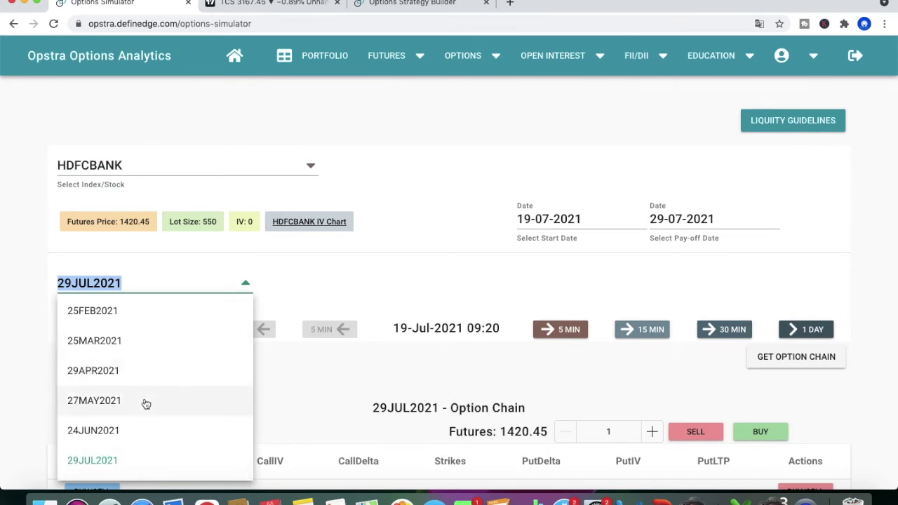
{"action": "left_click", "coordinate": [125, 343]}
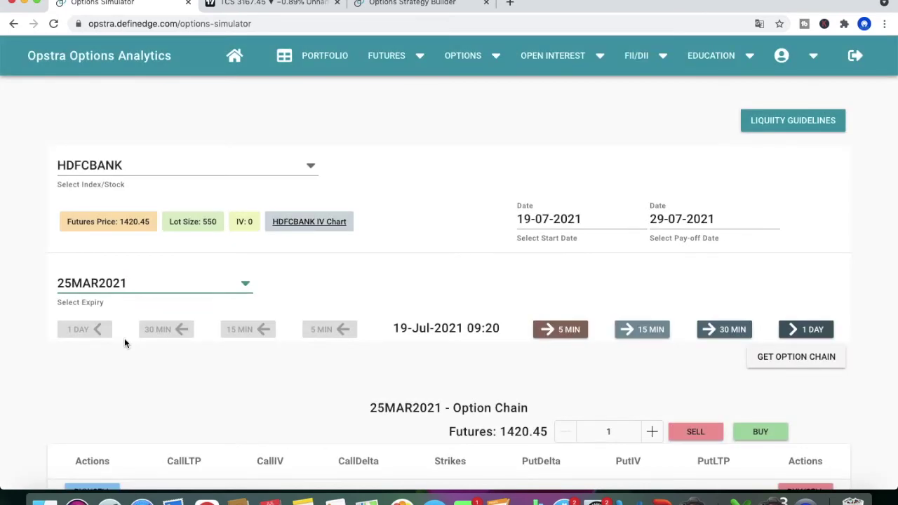
Set the pay-off date to 25-03-2021.
{"action": "left_click", "coordinate": [725, 221]}
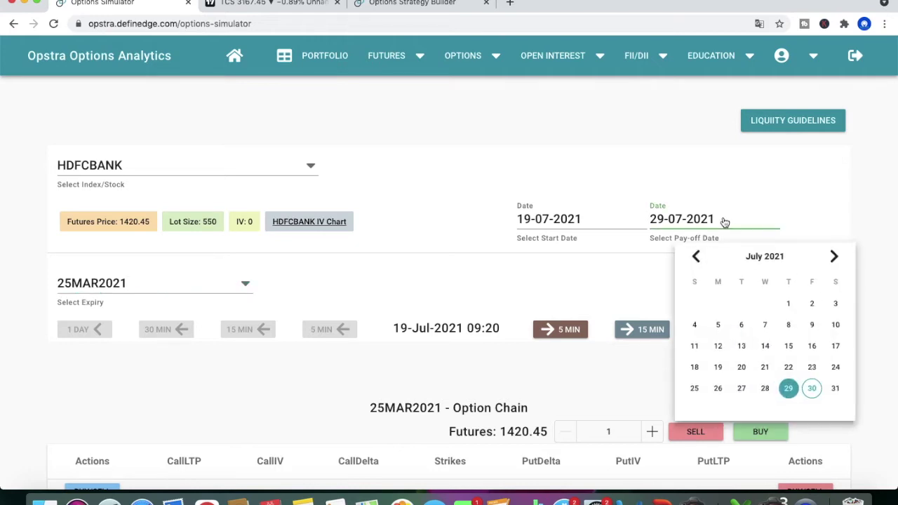
{"action": "left_click", "coordinate": [697, 258]}
{"action": "left_click", "coordinate": [697, 257]}
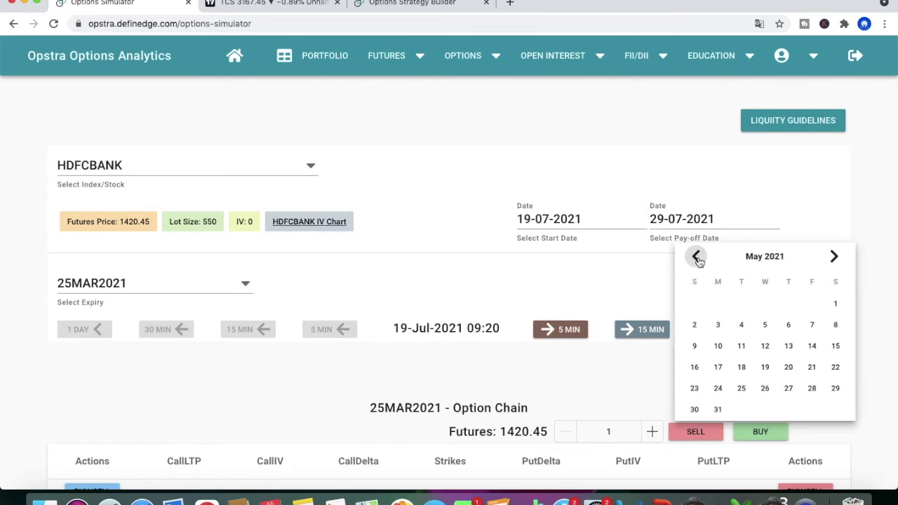
{"action": "left_click", "coordinate": [697, 258]}
{"action": "left_click", "coordinate": [697, 258]}
{"action": "left_click", "coordinate": [788, 367]}
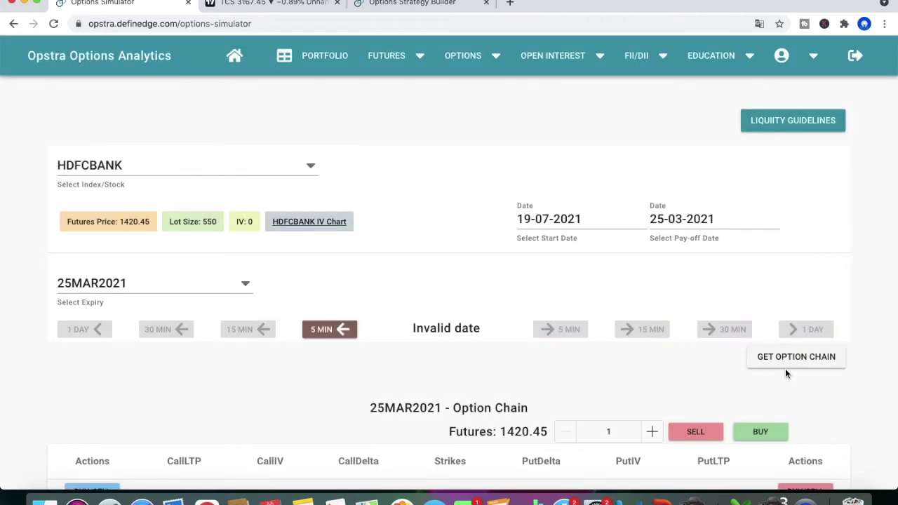
Set the start date to 01-03-2021.
{"action": "left_click", "coordinate": [573, 220]}
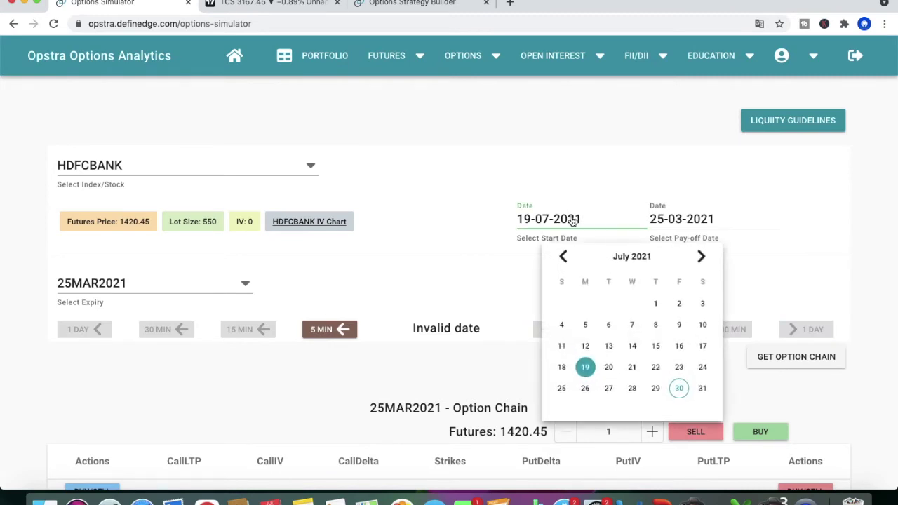
{"action": "left_click", "coordinate": [565, 257]}
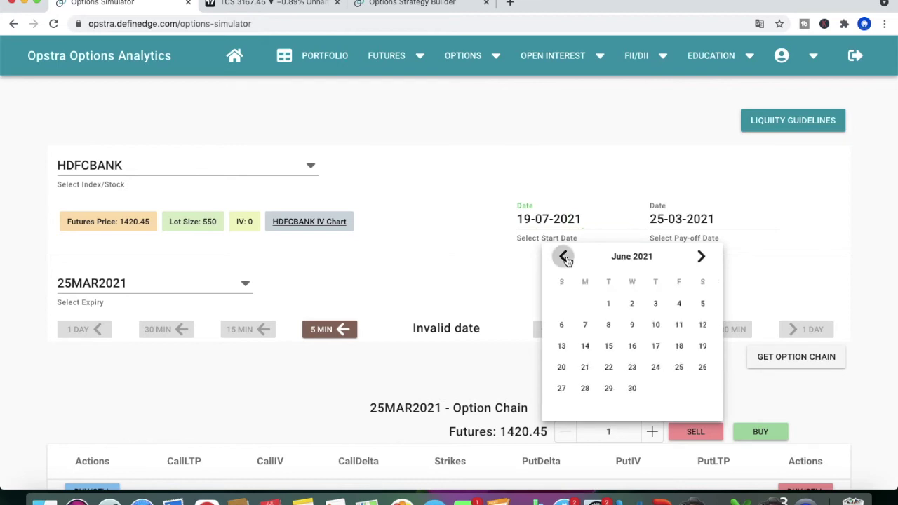
{"action": "left_click", "coordinate": [565, 257]}
{"action": "left_click", "coordinate": [565, 258]}
{"action": "left_click", "coordinate": [566, 258]}
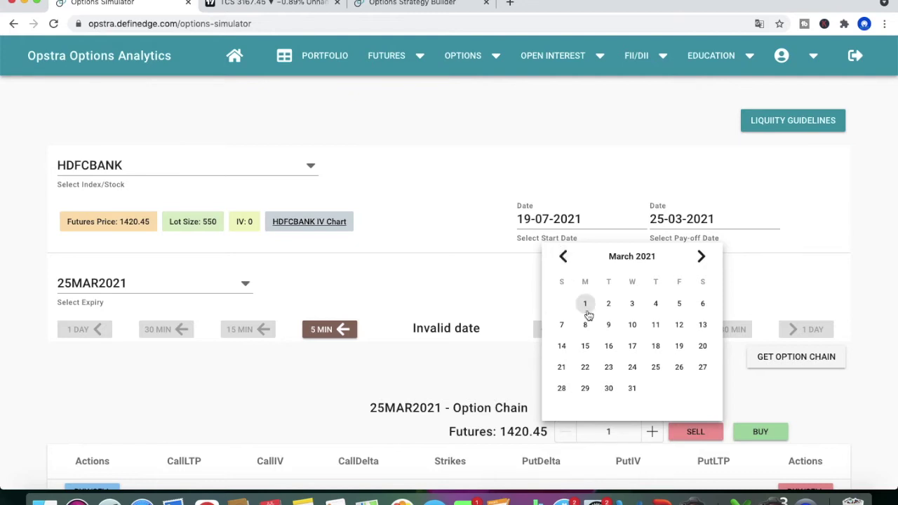
{"action": "left_click", "coordinate": [587, 311]}
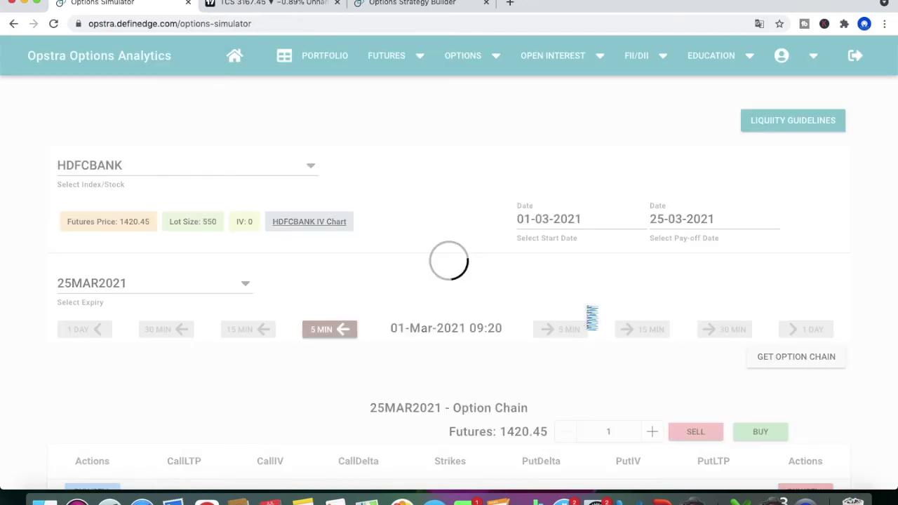
Scroll the HDFCBANK option chain to the strikes around 1500–1600, e.g. 1500 call at 85.
{"action": "scroll", "coordinate": [588, 313], "scroll_direction": "down", "scroll_amount": 5}
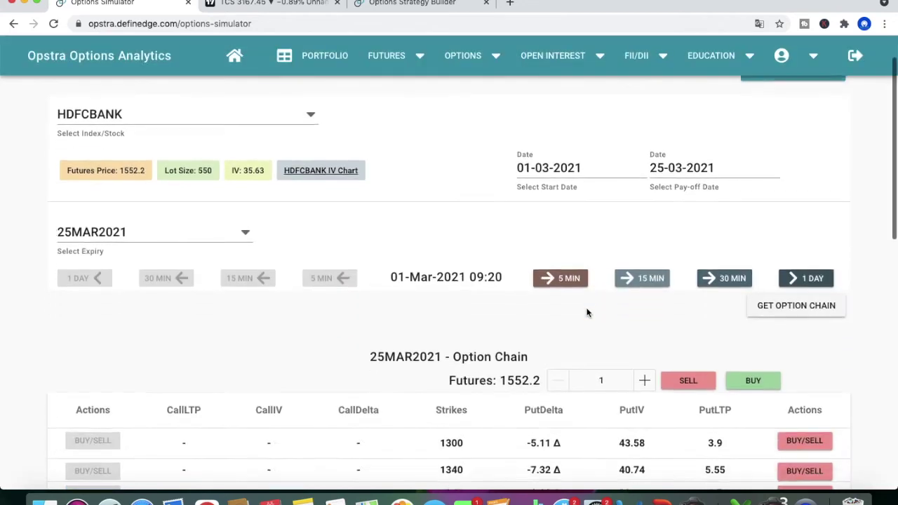
{"action": "scroll", "coordinate": [588, 313], "scroll_direction": "down", "scroll_amount": 3}
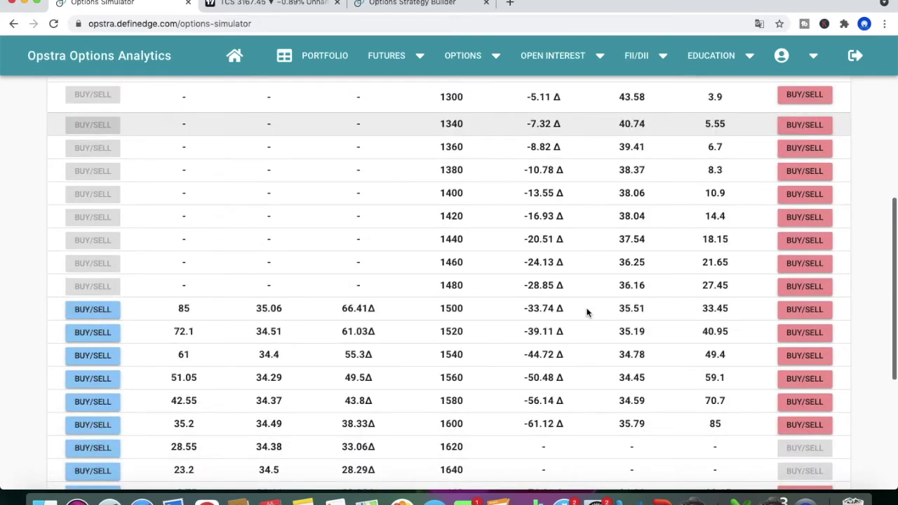
{"action": "scroll", "coordinate": [588, 313], "scroll_direction": "up", "scroll_amount": 6}
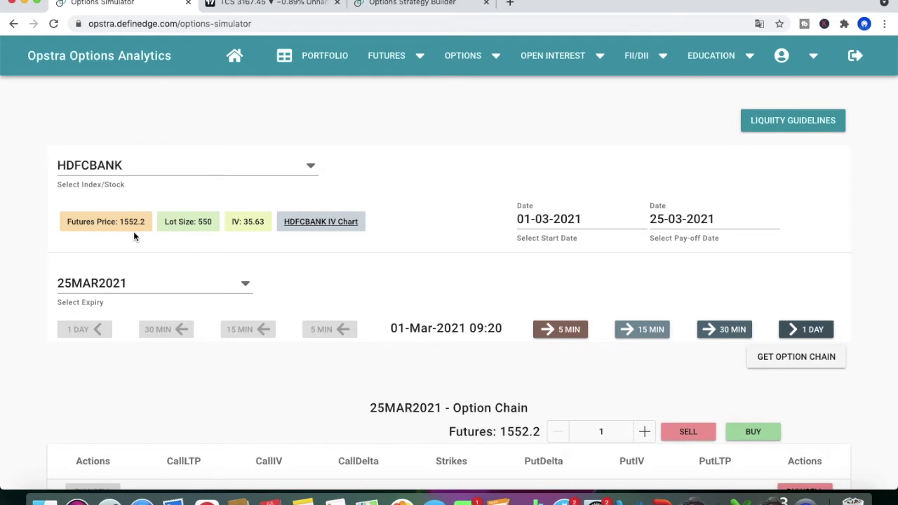
{"action": "scroll", "coordinate": [468, 259], "scroll_direction": "down", "scroll_amount": 10}
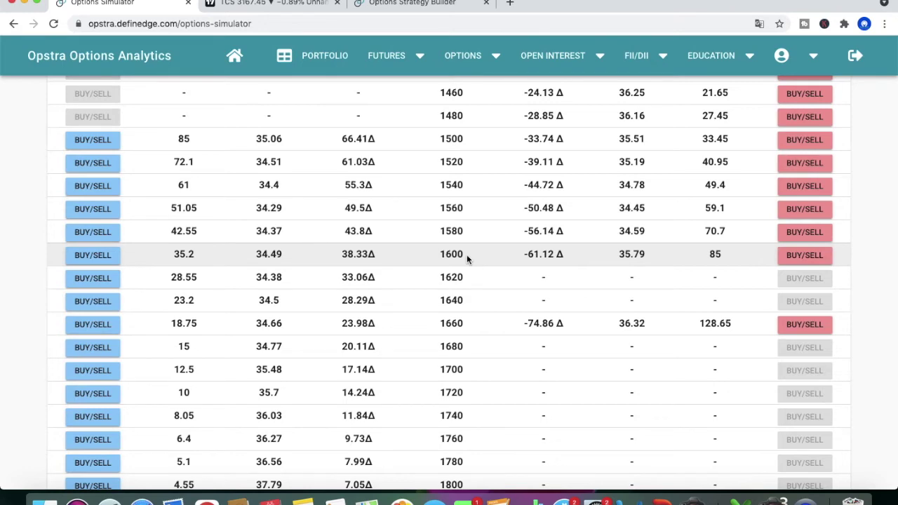
{"action": "scroll", "coordinate": [467, 260], "scroll_direction": "up", "scroll_amount": 8}
{"action": "scroll", "coordinate": [467, 259], "scroll_direction": "down", "scroll_amount": 12}
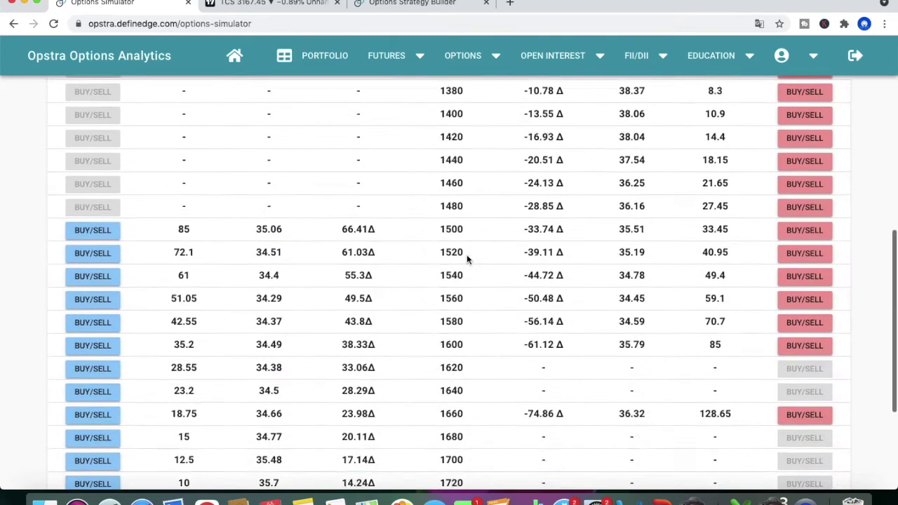
{"action": "scroll", "coordinate": [466, 260], "scroll_direction": "up", "scroll_amount": 3}
{"action": "scroll", "coordinate": [467, 259], "scroll_direction": "up", "scroll_amount": 2}
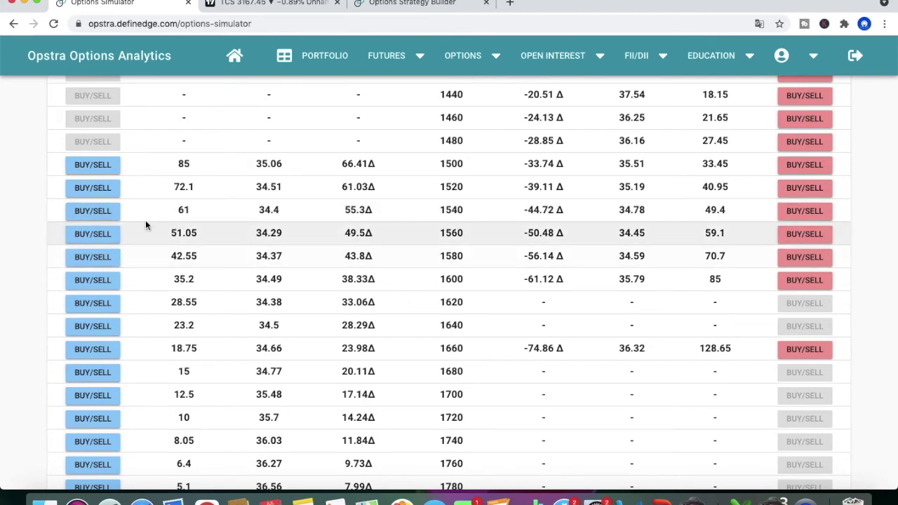
Add a long 1540CE and a 2-lot short 1580CE to the strategy.
{"action": "left_click", "coordinate": [112, 216]}
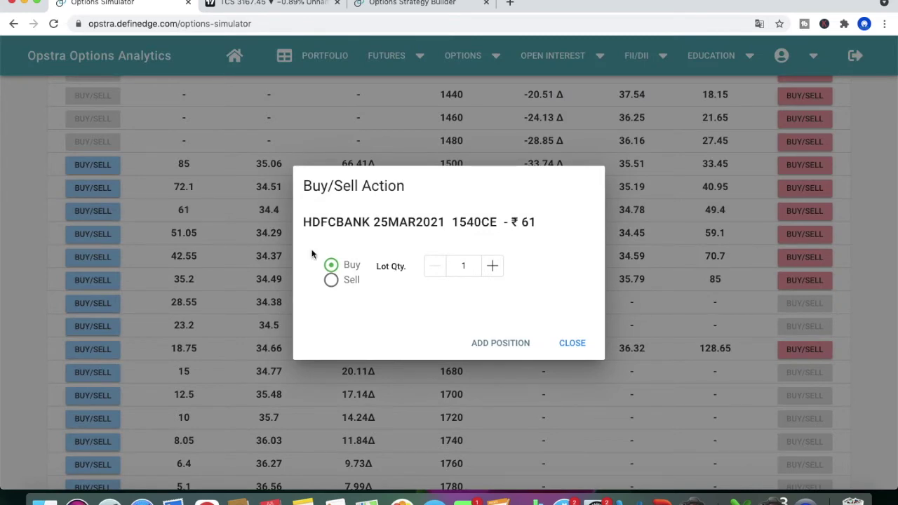
{"action": "left_click", "coordinate": [517, 346]}
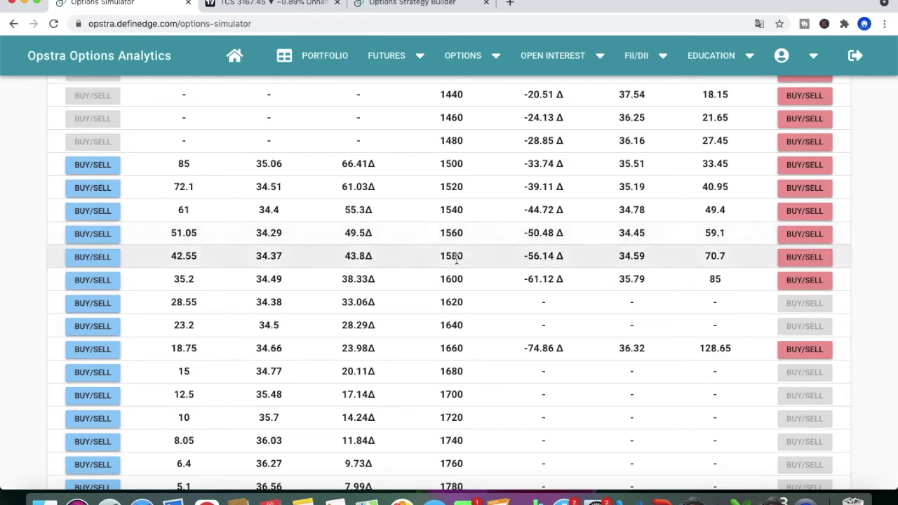
{"action": "left_click", "coordinate": [111, 261]}
{"action": "left_click", "coordinate": [332, 284]}
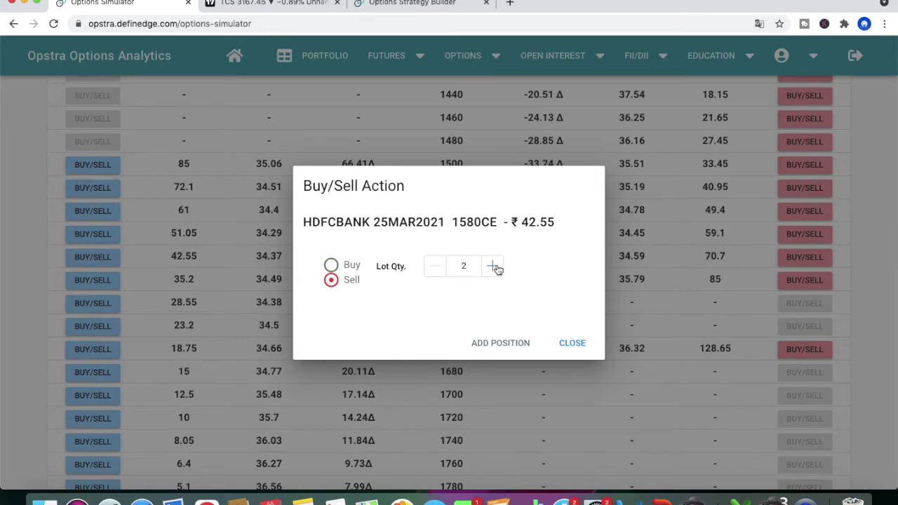
{"action": "left_click", "coordinate": [511, 343]}
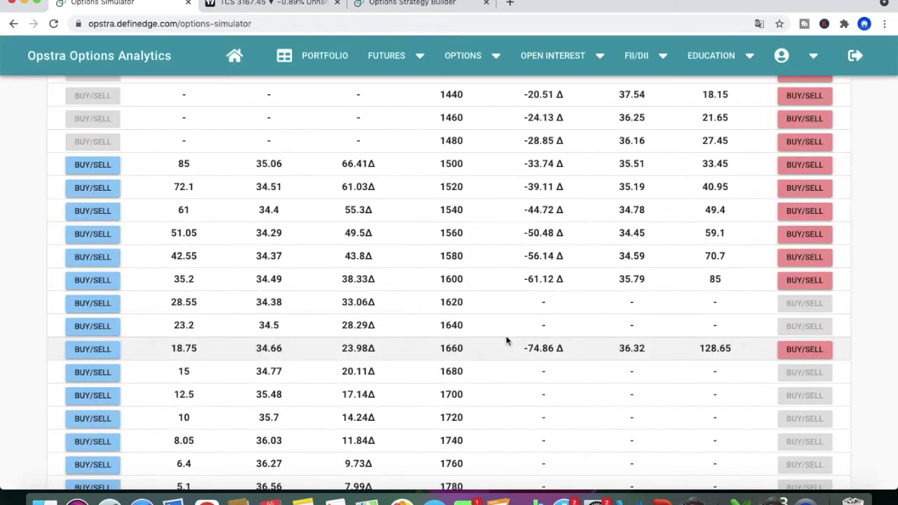
Add a one-lot long 1600CE, giving max profit ₹15,345 and max loss ₹6,105.
{"action": "left_click", "coordinate": [101, 283]}
{"action": "left_click", "coordinate": [334, 266]}
{"action": "left_click", "coordinate": [436, 268]}
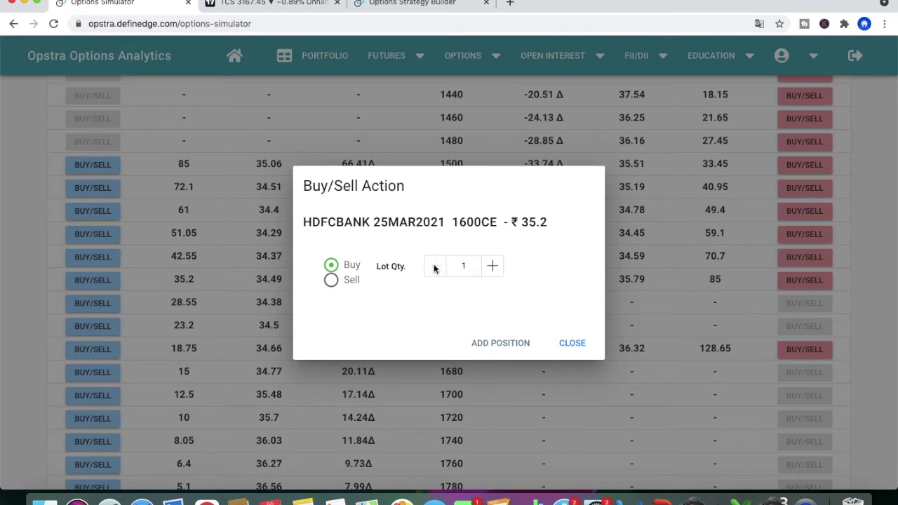
{"action": "left_click", "coordinate": [509, 342]}
{"action": "scroll", "coordinate": [509, 343], "scroll_direction": "up", "scroll_amount": 6}
{"action": "scroll", "coordinate": [509, 342], "scroll_direction": "up", "scroll_amount": 2}
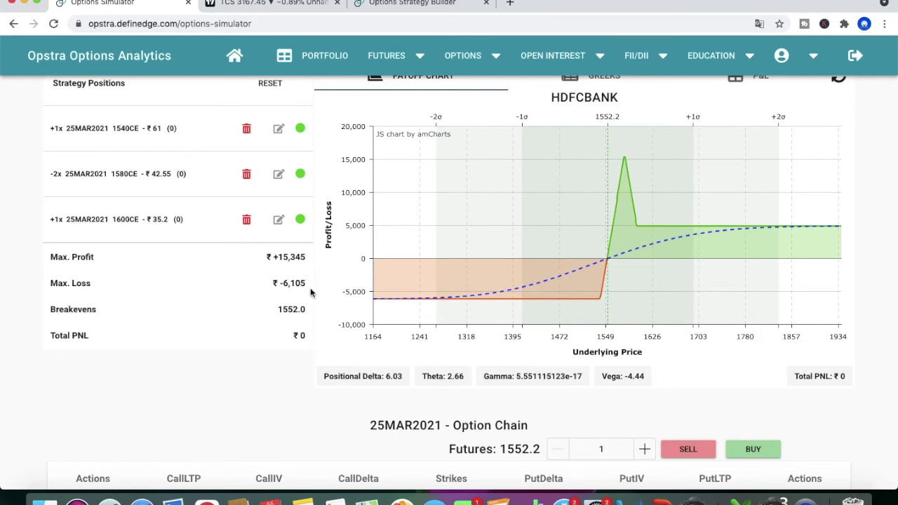
Advance the simulation three days from 01-Mar to 04-Mar-2021.
{"action": "scroll", "coordinate": [308, 290], "scroll_direction": "up", "scroll_amount": 1}
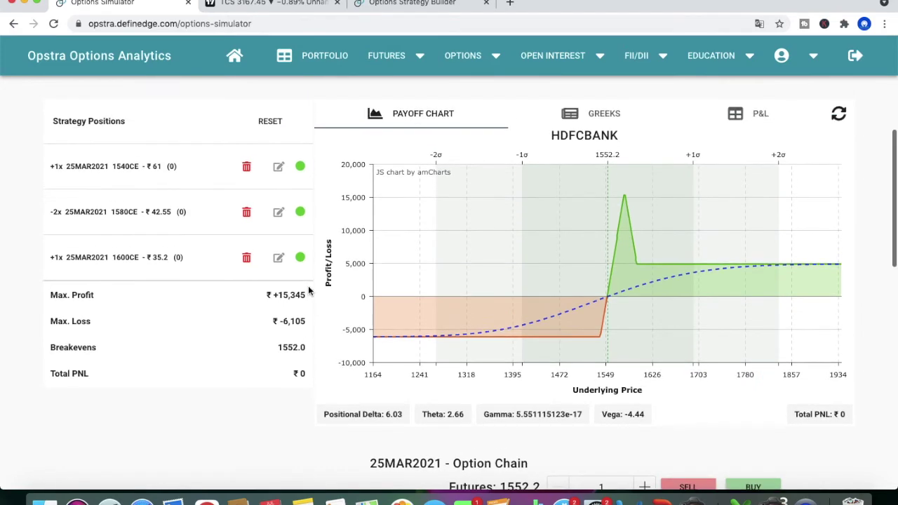
{"action": "scroll", "coordinate": [308, 290], "scroll_direction": "up", "scroll_amount": 3}
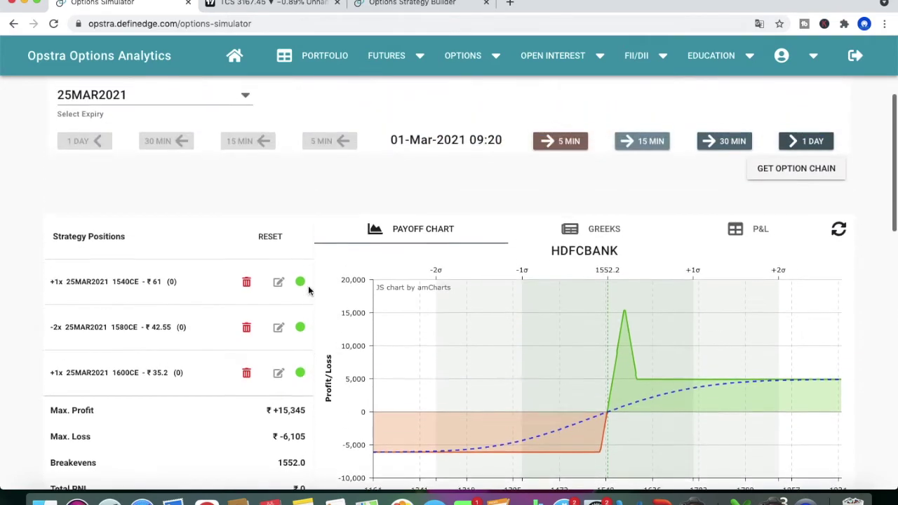
{"action": "left_click", "coordinate": [809, 149]}
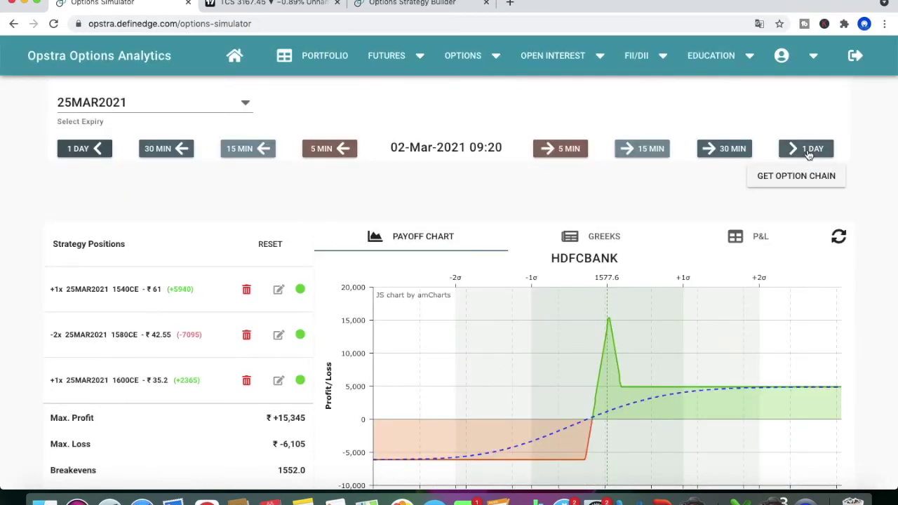
{"action": "scroll", "coordinate": [809, 154], "scroll_direction": "down", "scroll_amount": 2}
{"action": "scroll", "coordinate": [808, 155], "scroll_direction": "up", "scroll_amount": 1}
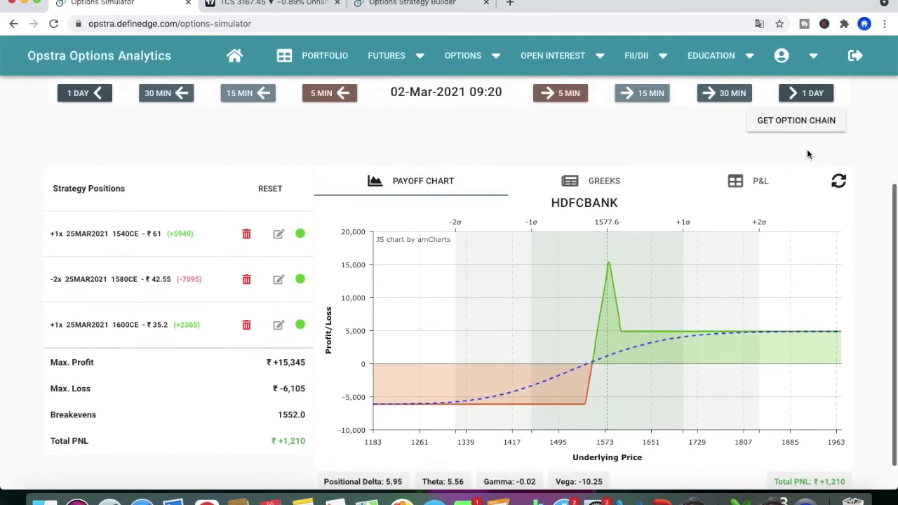
{"action": "left_click", "coordinate": [815, 95]}
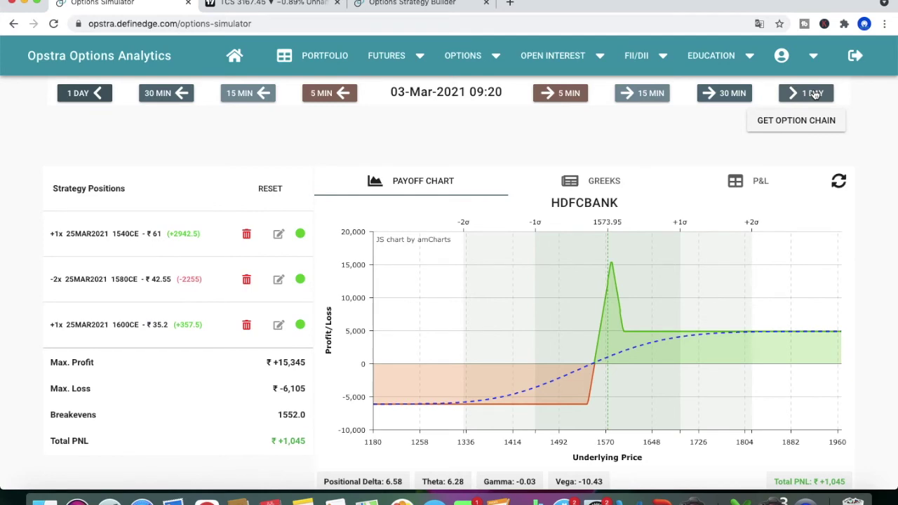
{"action": "left_click", "coordinate": [815, 94]}
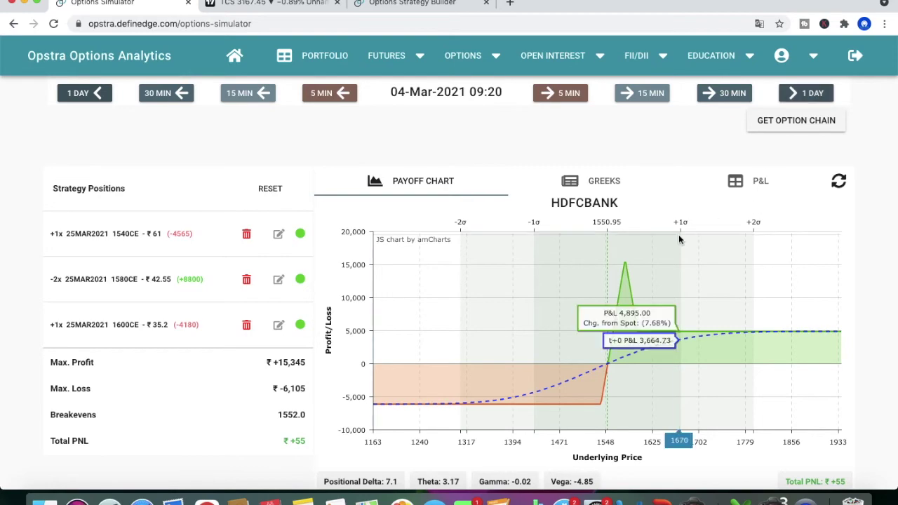
Check the payoff chart at 04-Mar-2021: breakeven 1552.0 and total PNL ₹+55.
{"action": "scroll", "coordinate": [679, 238], "scroll_direction": "up", "scroll_amount": 3}
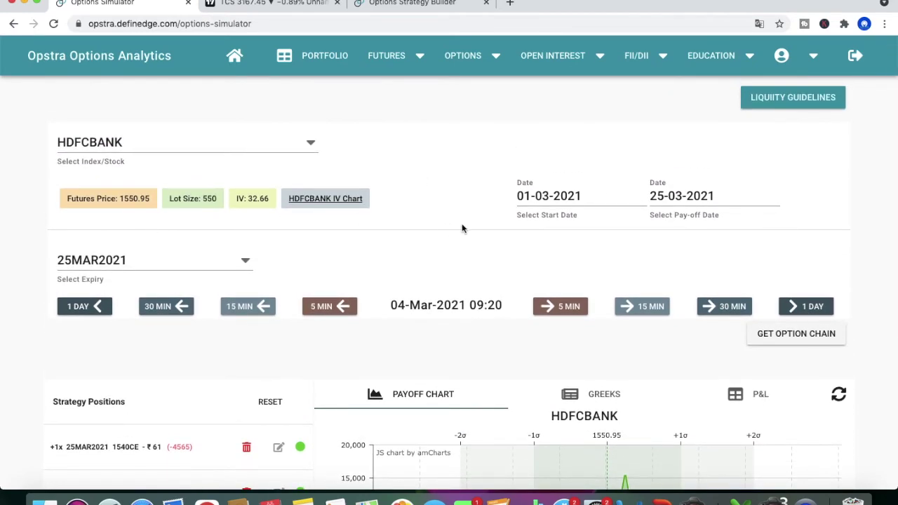
{"action": "scroll", "coordinate": [462, 227], "scroll_direction": "down", "scroll_amount": 4}
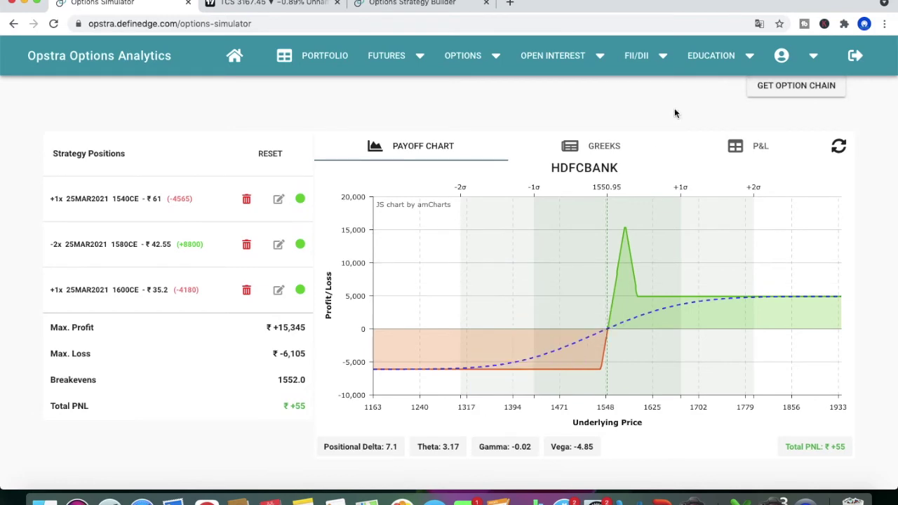
{"action": "scroll", "coordinate": [675, 108], "scroll_direction": "up", "scroll_amount": 2}
{"action": "scroll", "coordinate": [417, 169], "scroll_direction": "up", "scroll_amount": 1}
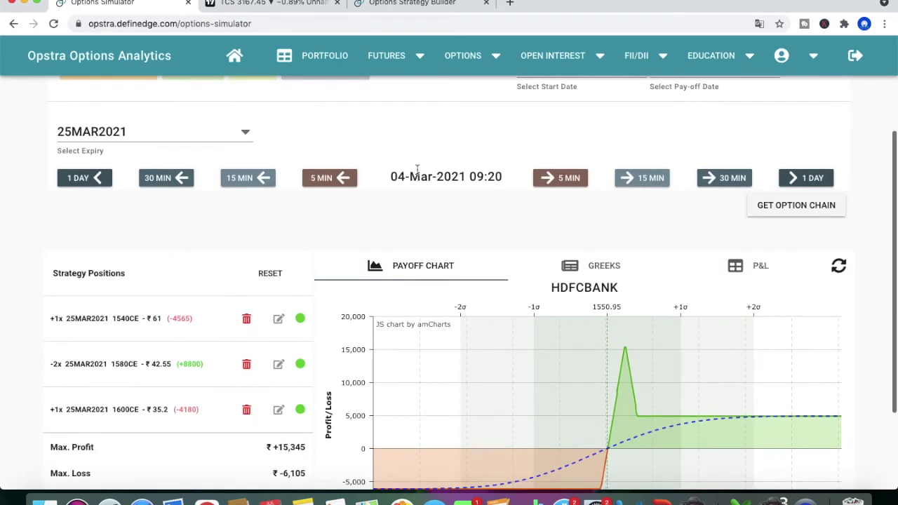
{"action": "scroll", "coordinate": [417, 168], "scroll_direction": "up", "scroll_amount": 1}
{"action": "scroll", "coordinate": [417, 168], "scroll_direction": "down", "scroll_amount": 4}
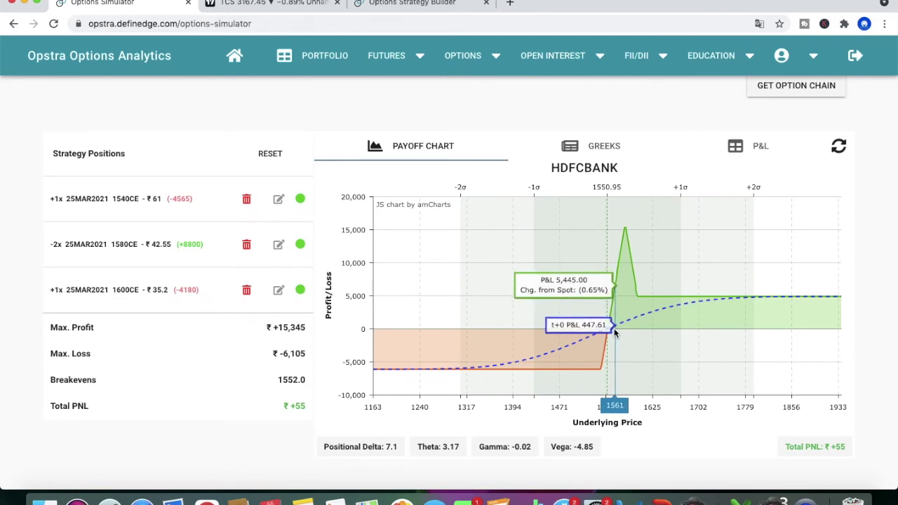
{"action": "scroll", "coordinate": [616, 334], "scroll_direction": "up", "scroll_amount": 1}
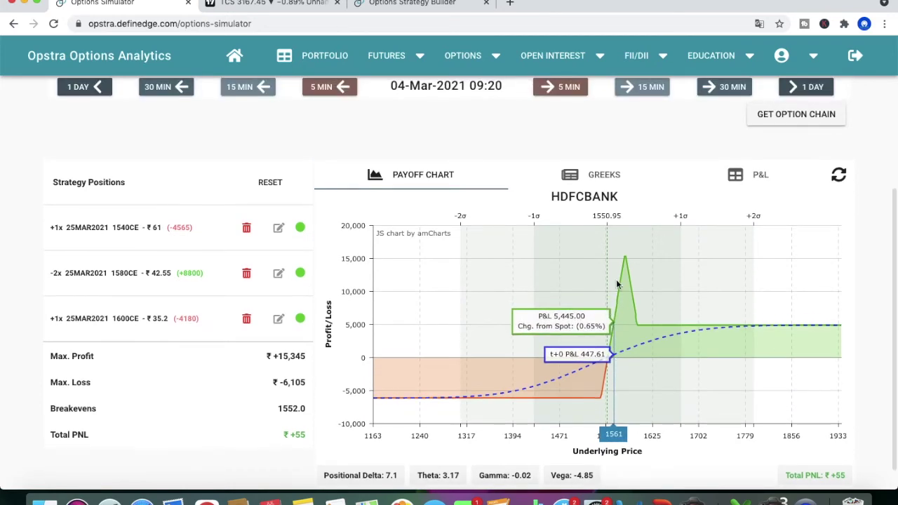
{"action": "scroll", "coordinate": [617, 284], "scroll_direction": "down", "scroll_amount": 1}
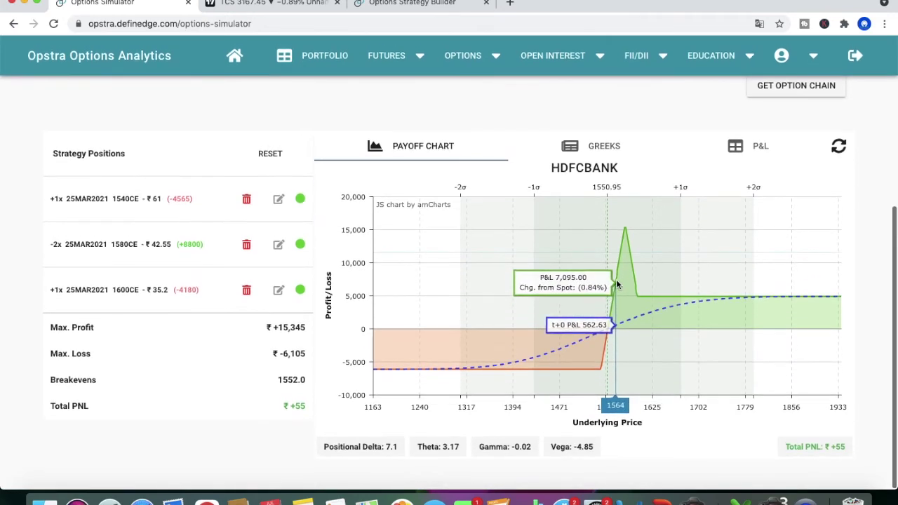
{"action": "scroll", "coordinate": [728, 214], "scroll_direction": "up", "scroll_amount": 2}
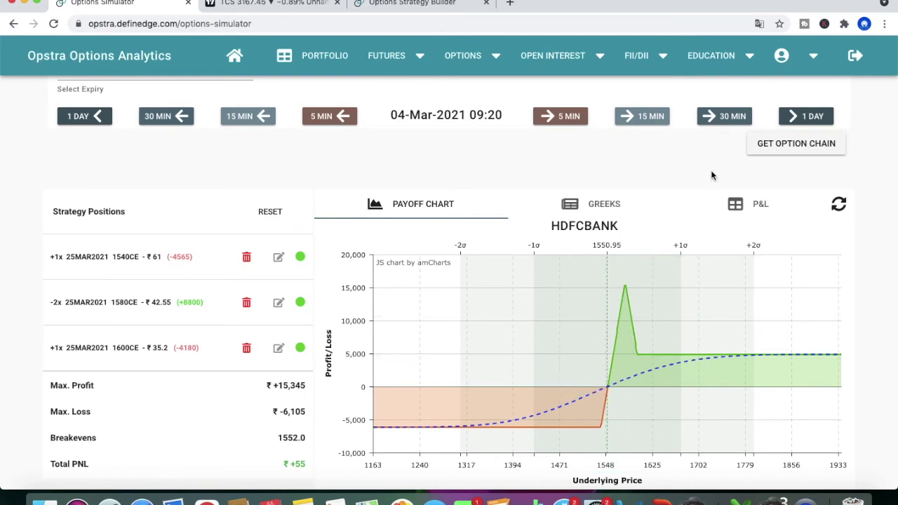
Reload the option chain with 04-Mar-2021 prices and find the 1560 strike.
{"action": "left_click", "coordinate": [797, 145]}
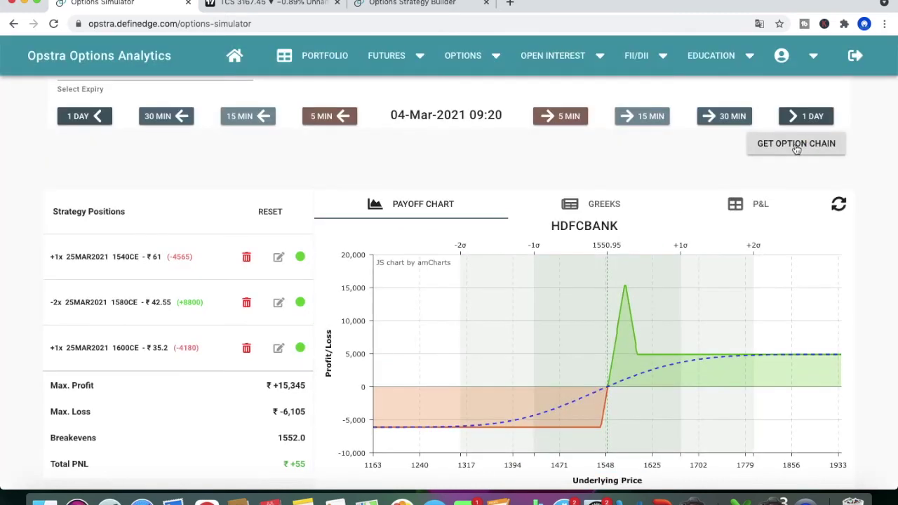
{"action": "scroll", "coordinate": [797, 149], "scroll_direction": "down", "scroll_amount": 10}
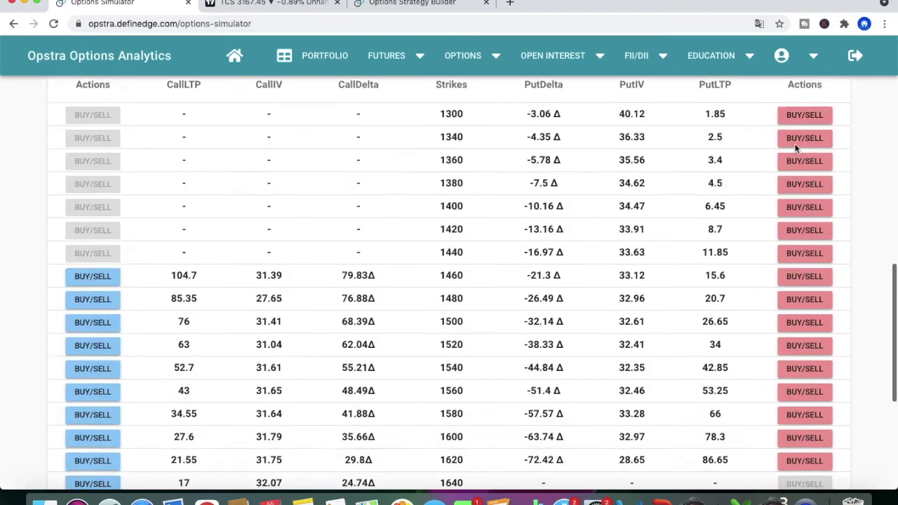
{"action": "scroll", "coordinate": [797, 147], "scroll_direction": "down", "scroll_amount": 2}
{"action": "scroll", "coordinate": [795, 144], "scroll_direction": "up", "scroll_amount": 3}
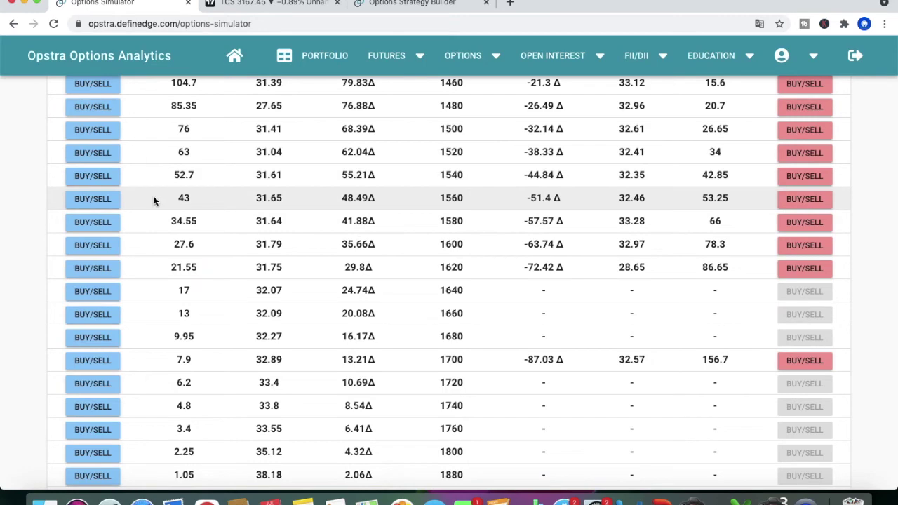
Add a one-lot short 1560CE at ₹43, giving max profit ₹28,545.
{"action": "left_click", "coordinate": [93, 201]}
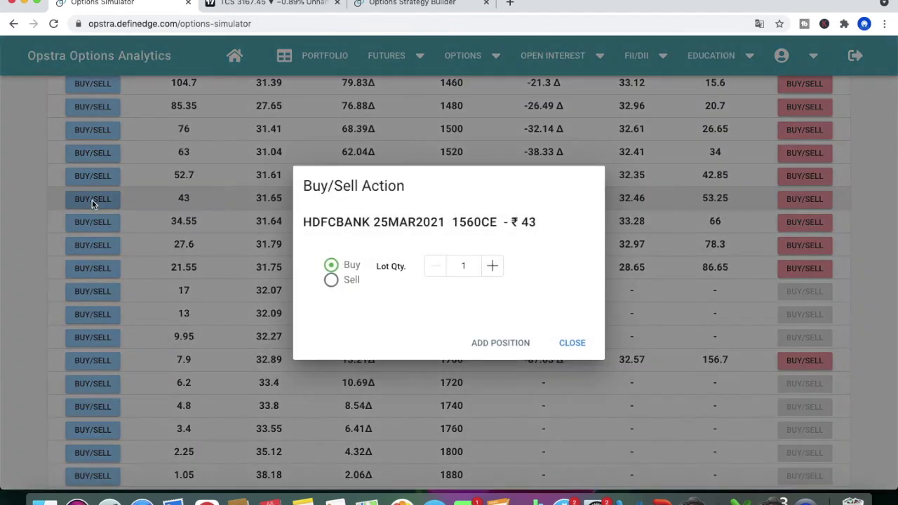
{"action": "left_click", "coordinate": [334, 283]}
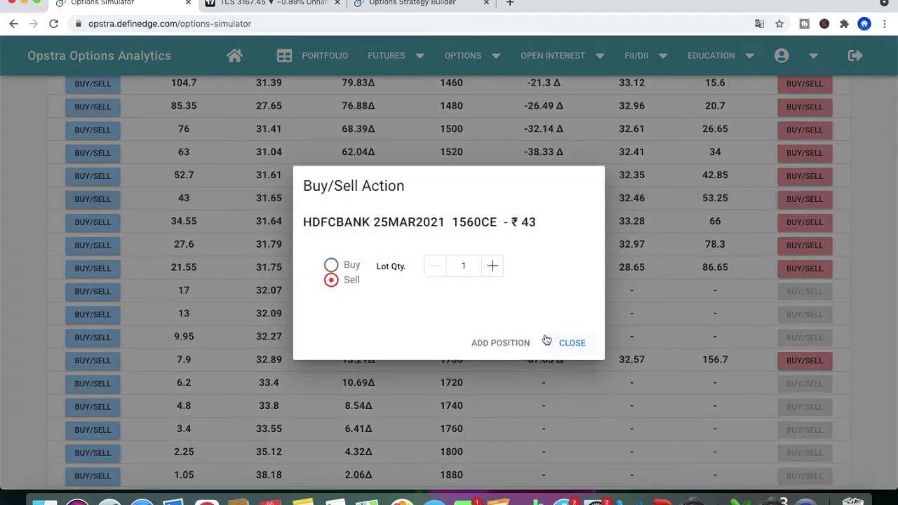
{"action": "left_click", "coordinate": [501, 345]}
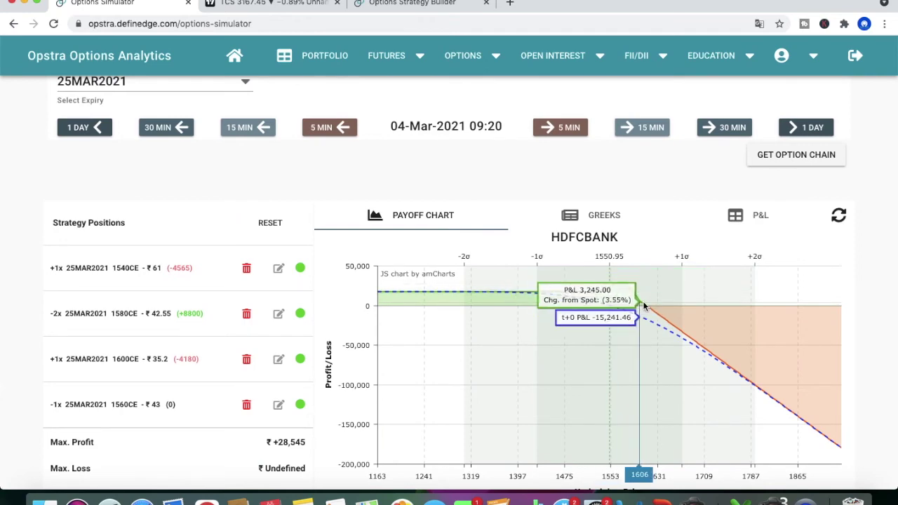
{"action": "scroll", "coordinate": [645, 306], "scroll_direction": "down", "scroll_amount": 4}
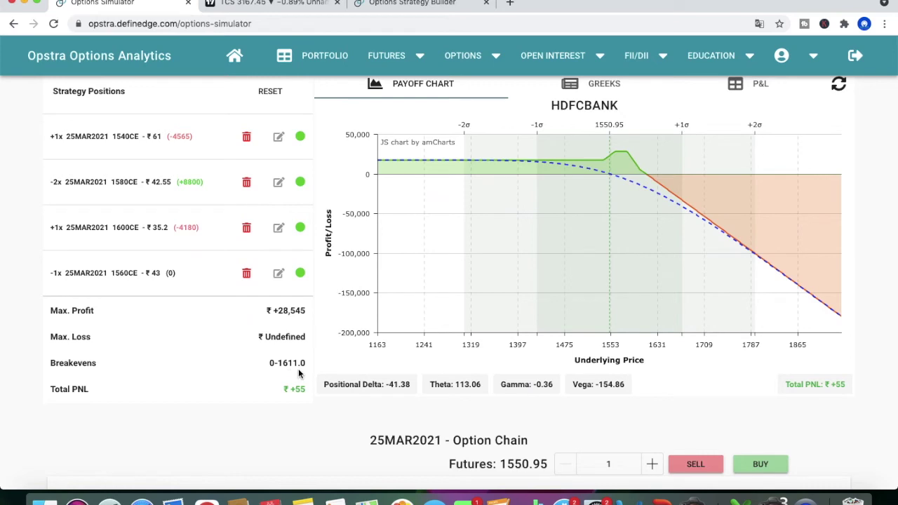
{"action": "scroll", "coordinate": [298, 374], "scroll_direction": "up", "scroll_amount": 1}
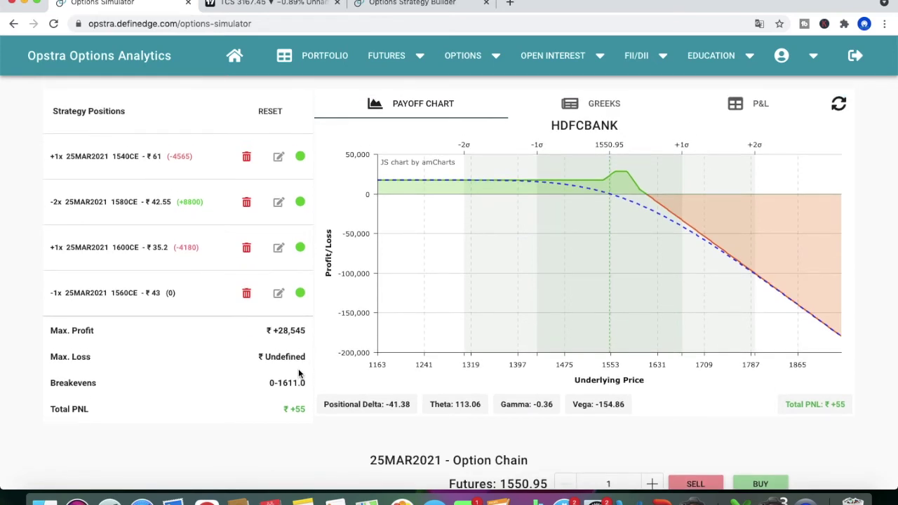
{"action": "scroll", "coordinate": [299, 368], "scroll_direction": "up", "scroll_amount": 3}
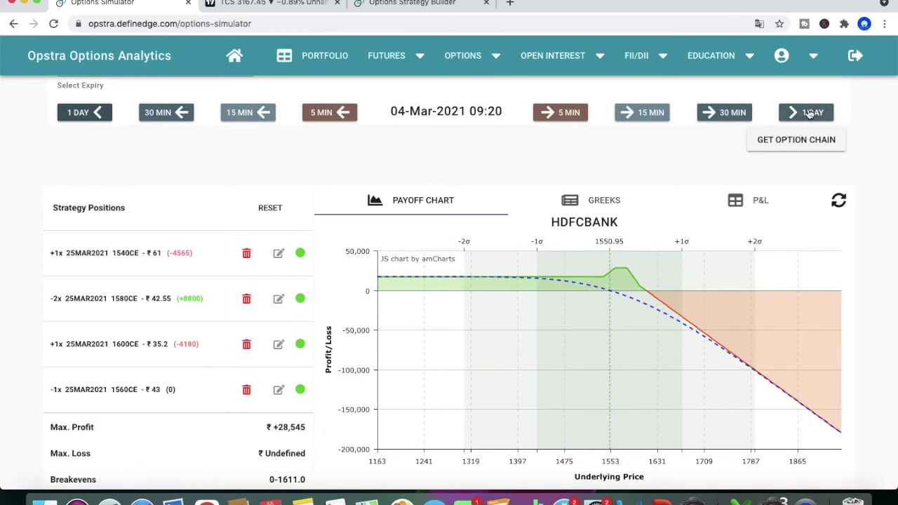
Step the simulation forward day by day from 05-Mar to 15-Mar-2021.
{"action": "left_click", "coordinate": [811, 114]}
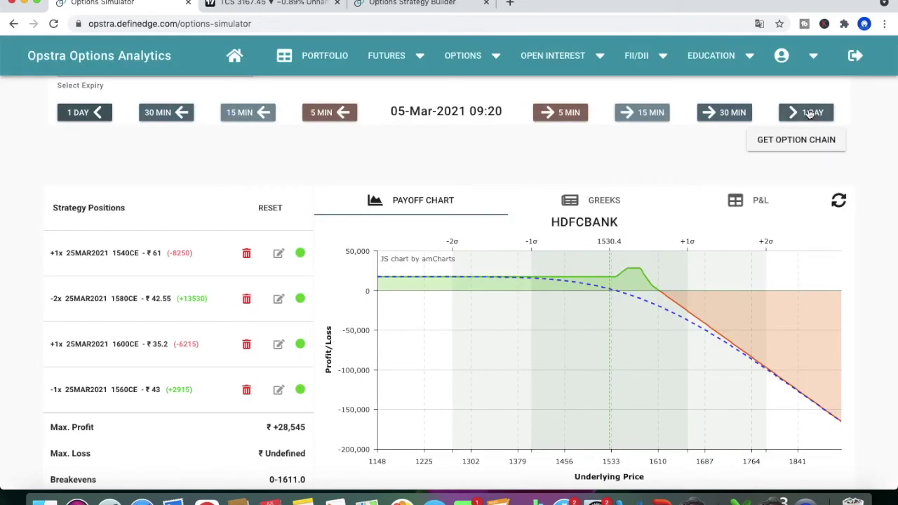
{"action": "scroll", "coordinate": [863, 155], "scroll_direction": "down", "scroll_amount": 2}
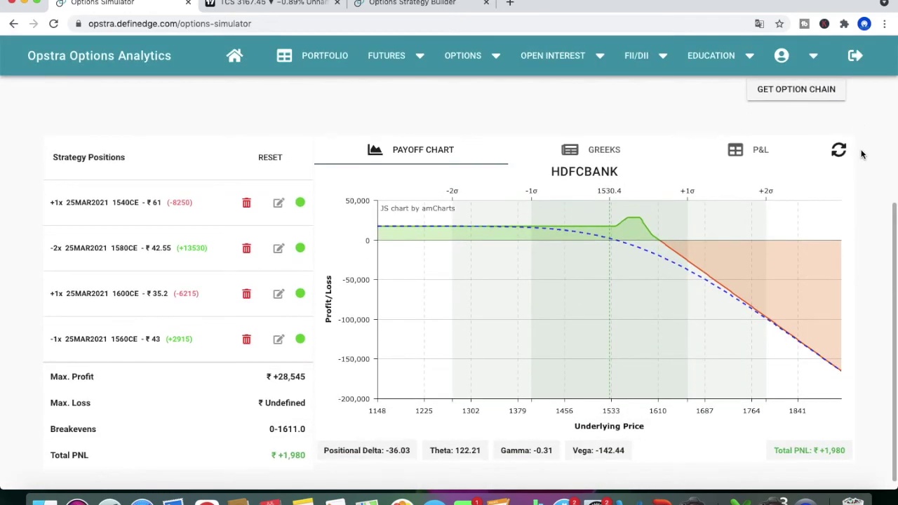
{"action": "scroll", "coordinate": [863, 155], "scroll_direction": "up", "scroll_amount": 1}
{"action": "left_click", "coordinate": [816, 100]}
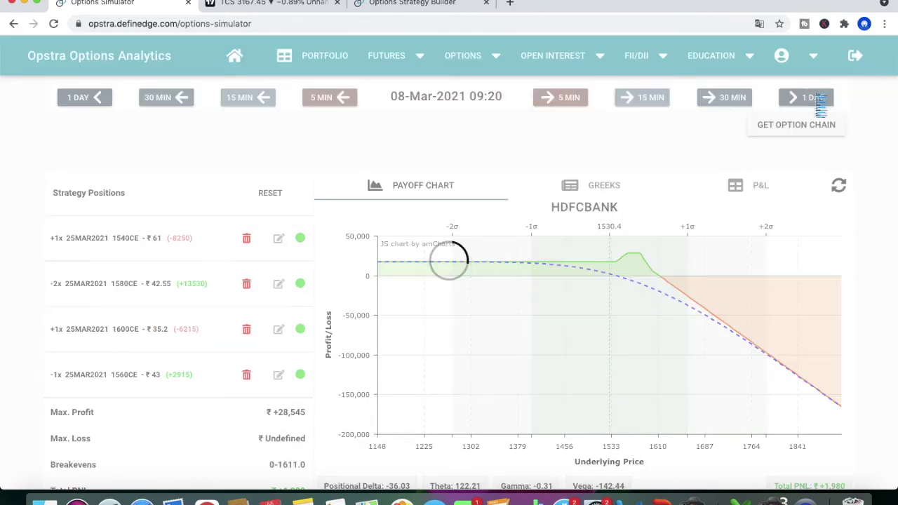
{"action": "scroll", "coordinate": [875, 141], "scroll_direction": "down", "scroll_amount": 1}
{"action": "scroll", "coordinate": [878, 143], "scroll_direction": "up", "scroll_amount": 1}
{"action": "scroll", "coordinate": [877, 144], "scroll_direction": "down", "scroll_amount": 1}
{"action": "scroll", "coordinate": [878, 143], "scroll_direction": "up", "scroll_amount": 1}
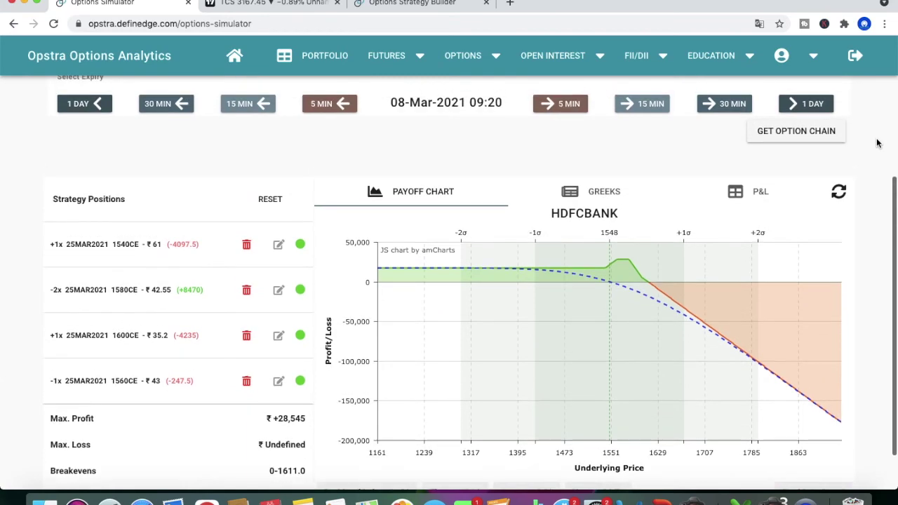
{"action": "scroll", "coordinate": [878, 143], "scroll_direction": "down", "scroll_amount": 1}
{"action": "scroll", "coordinate": [877, 143], "scroll_direction": "up", "scroll_amount": 1}
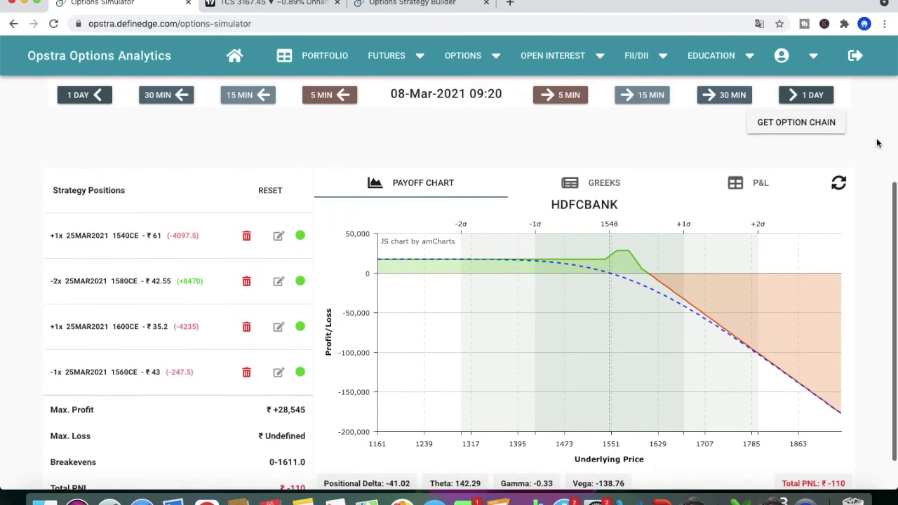
{"action": "left_click", "coordinate": [804, 105]}
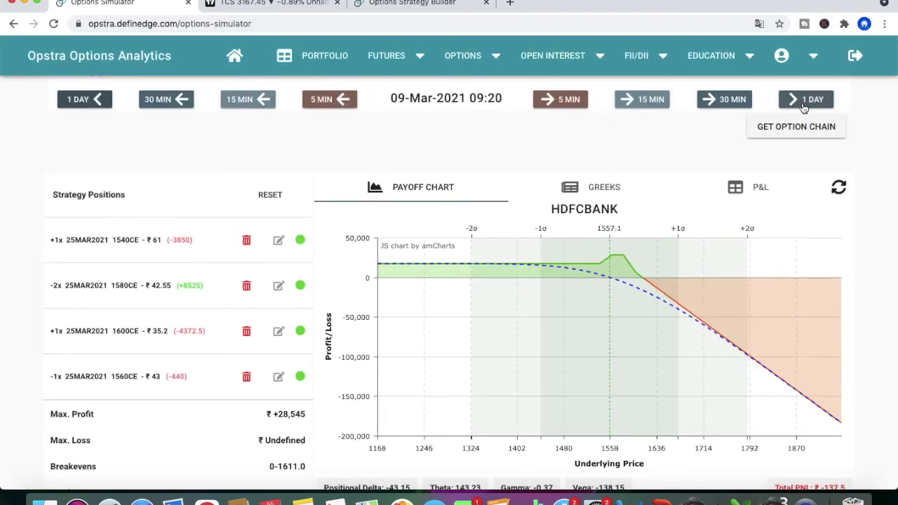
{"action": "left_click", "coordinate": [804, 106]}
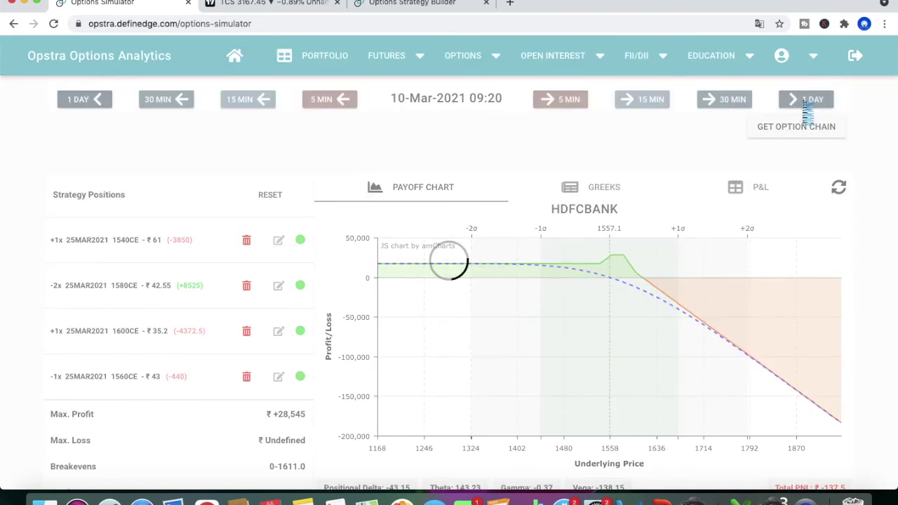
{"action": "left_click", "coordinate": [807, 111]}
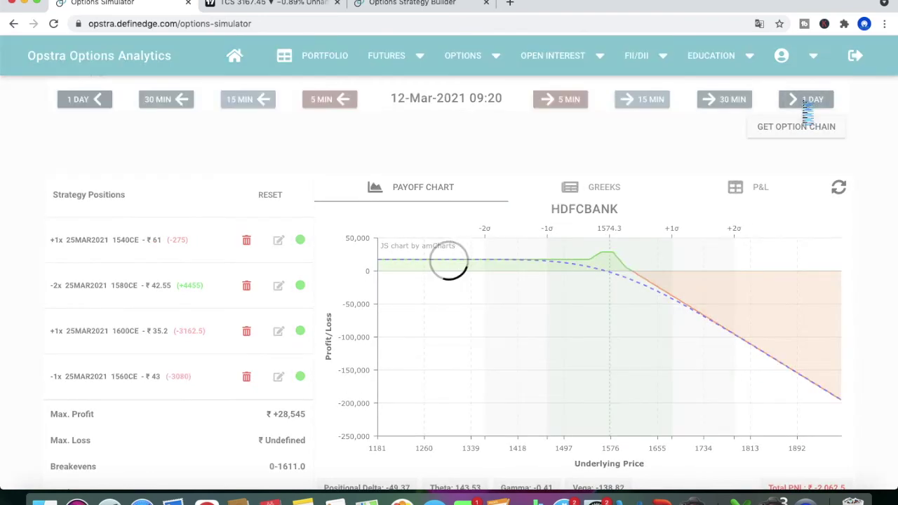
{"action": "left_click", "coordinate": [802, 102]}
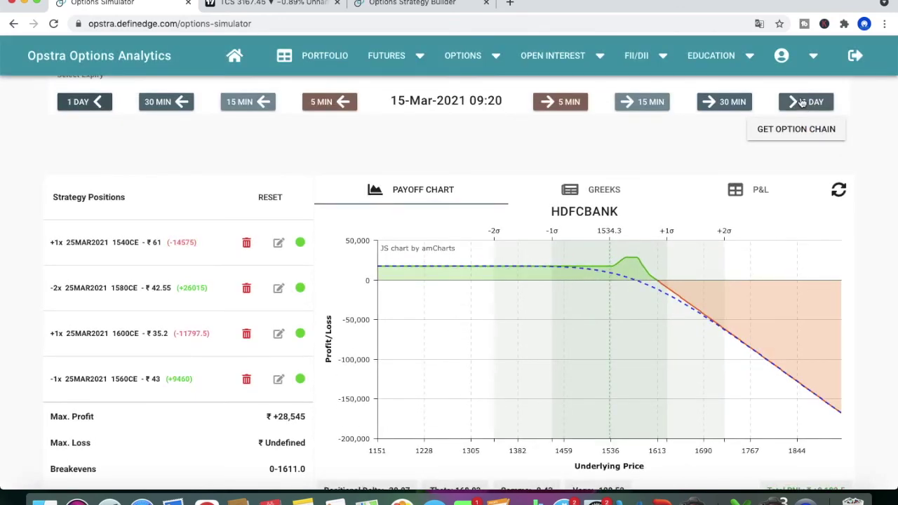
{"action": "scroll", "coordinate": [895, 204], "scroll_direction": "down", "scroll_amount": 1}
{"action": "scroll", "coordinate": [895, 203], "scroll_direction": "up", "scroll_amount": 1}
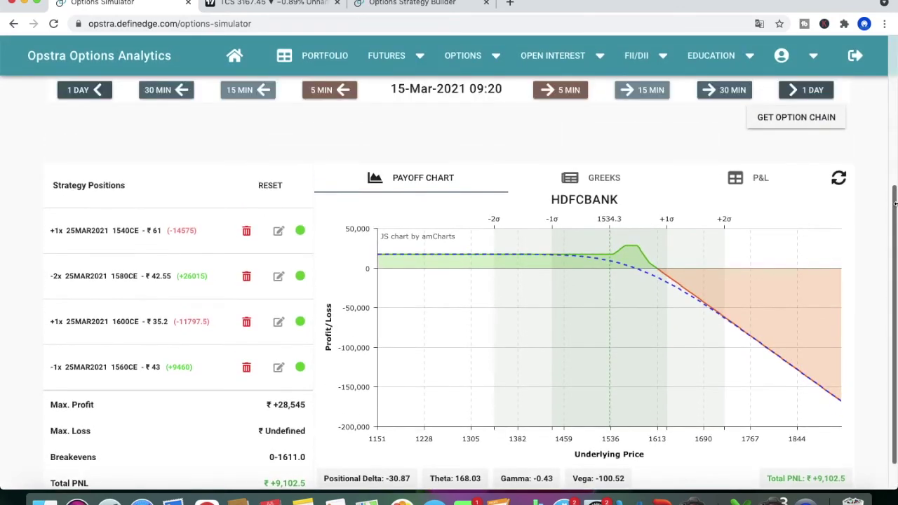
Continue stepping from 16-Mar to the 25-Mar-2021 expiry, reaching total PNL ₹+17,435.
{"action": "mouse_move", "coordinate": [659, 263]}
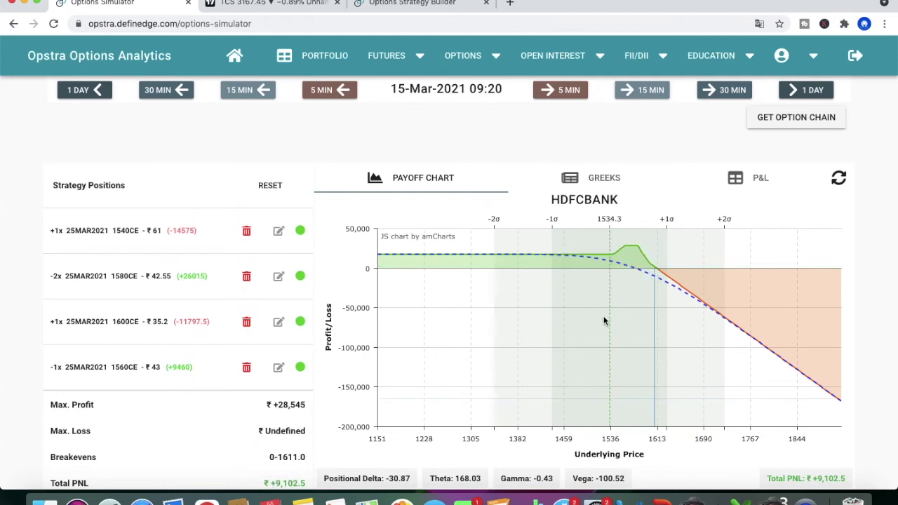
{"action": "left_click", "coordinate": [809, 90]}
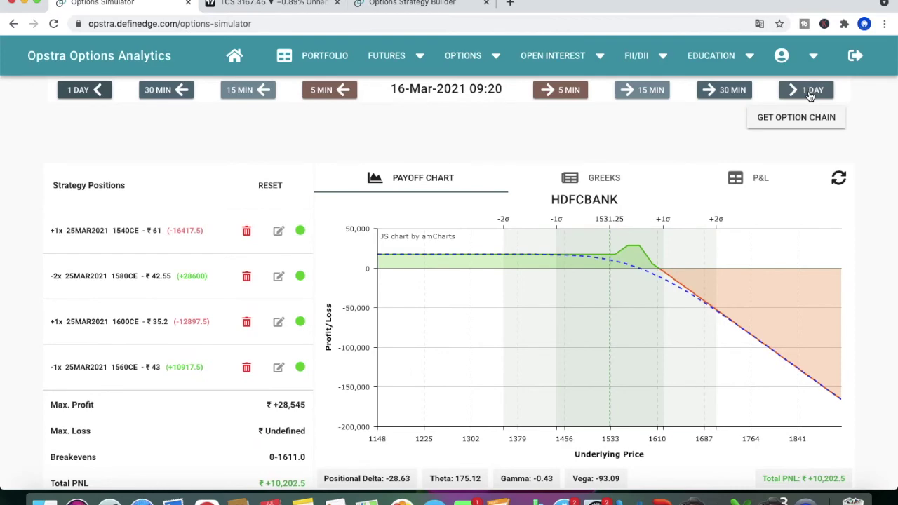
{"action": "left_click", "coordinate": [809, 91]}
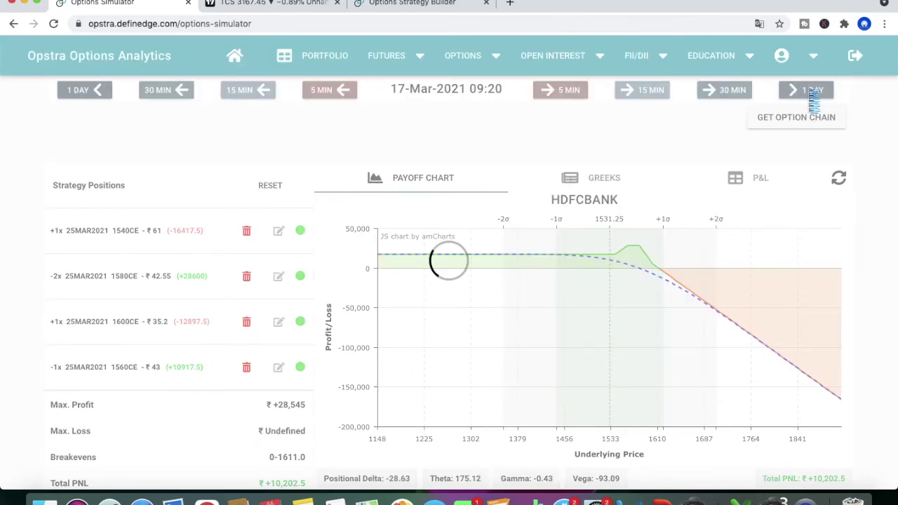
{"action": "left_click", "coordinate": [811, 95]}
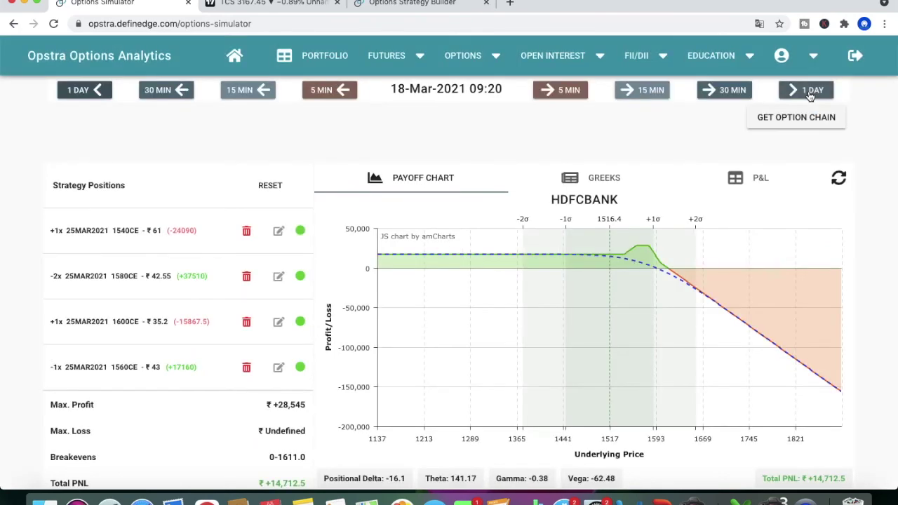
{"action": "left_click", "coordinate": [811, 95]}
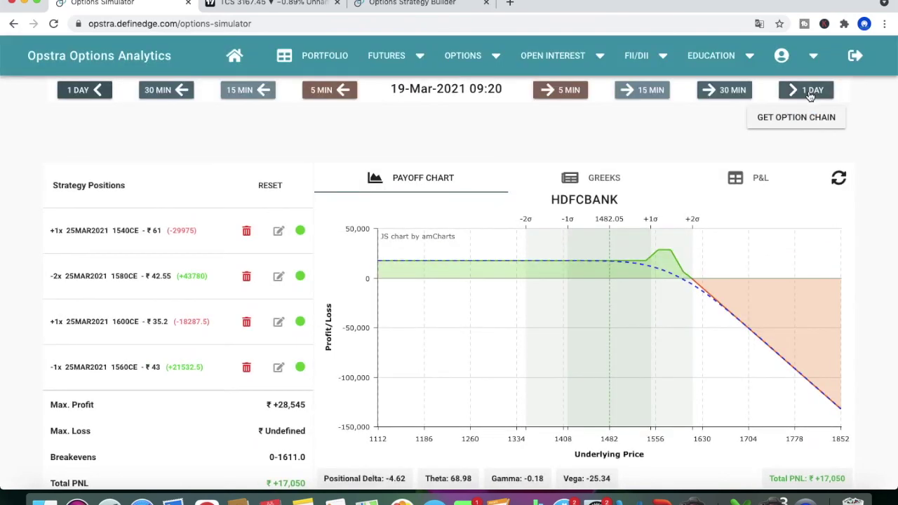
{"action": "left_click", "coordinate": [811, 95]}
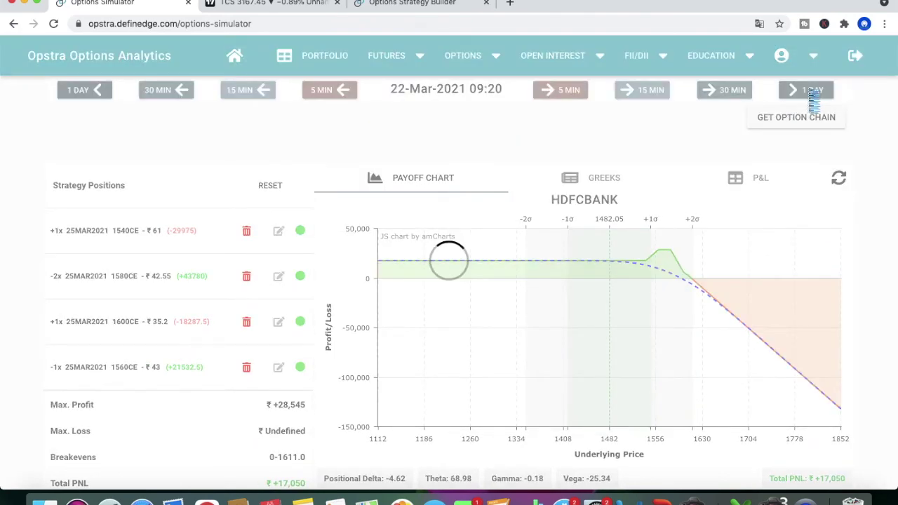
{"action": "left_click", "coordinate": [810, 95]}
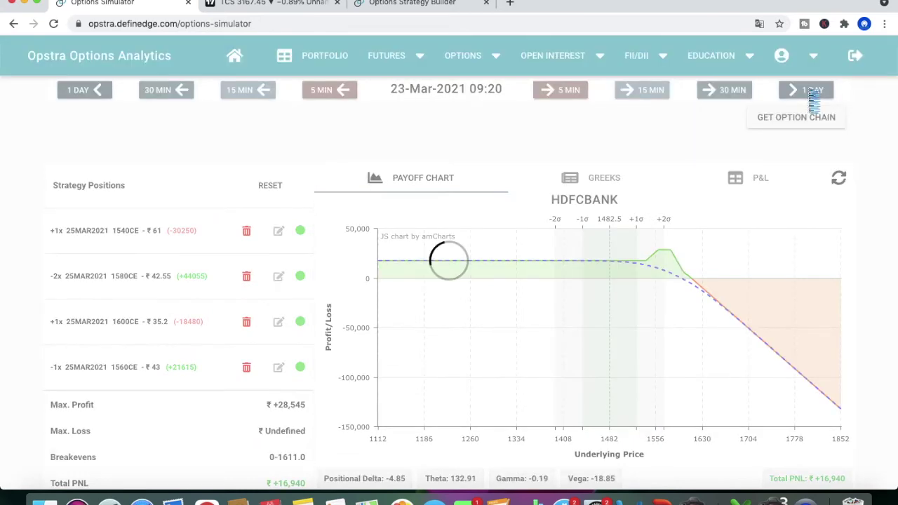
{"action": "left_click", "coordinate": [811, 95]}
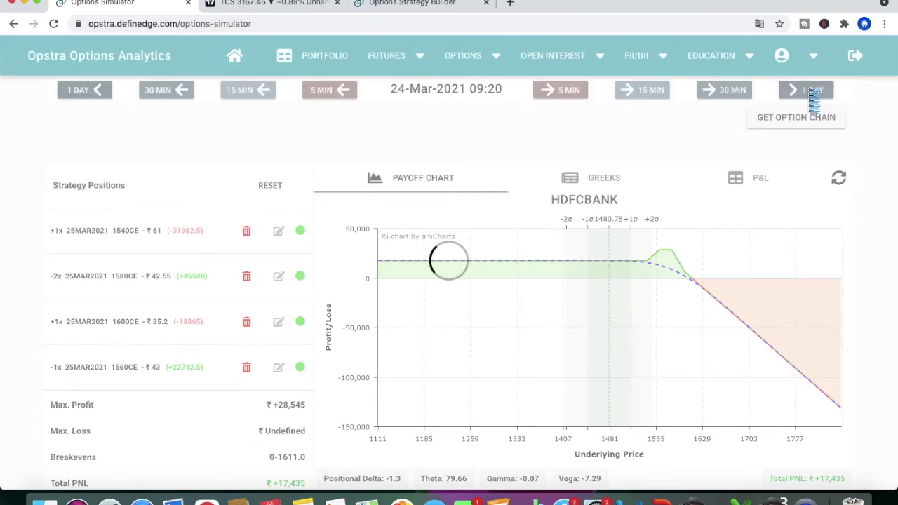
{"action": "left_click", "coordinate": [810, 94]}
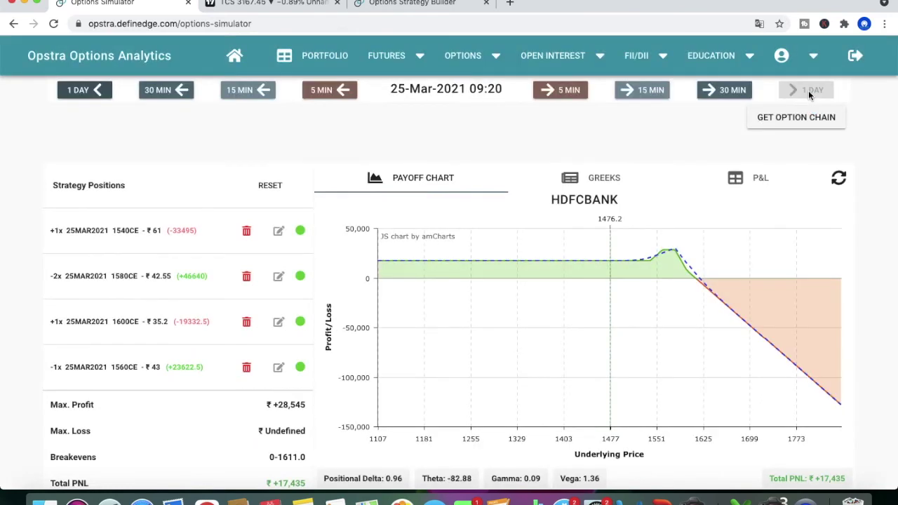
{"action": "scroll", "coordinate": [891, 257], "scroll_direction": "down", "scroll_amount": 1}
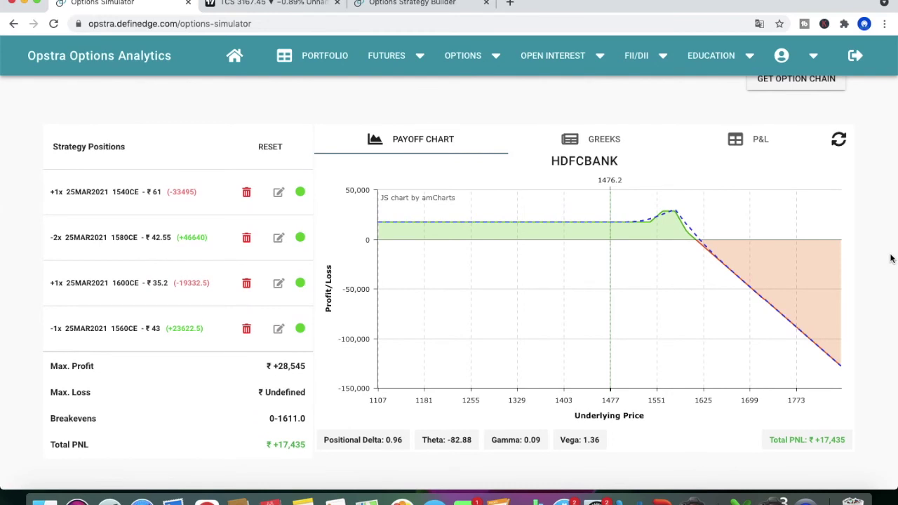
{"action": "scroll", "coordinate": [890, 259], "scroll_direction": "up", "scroll_amount": 1}
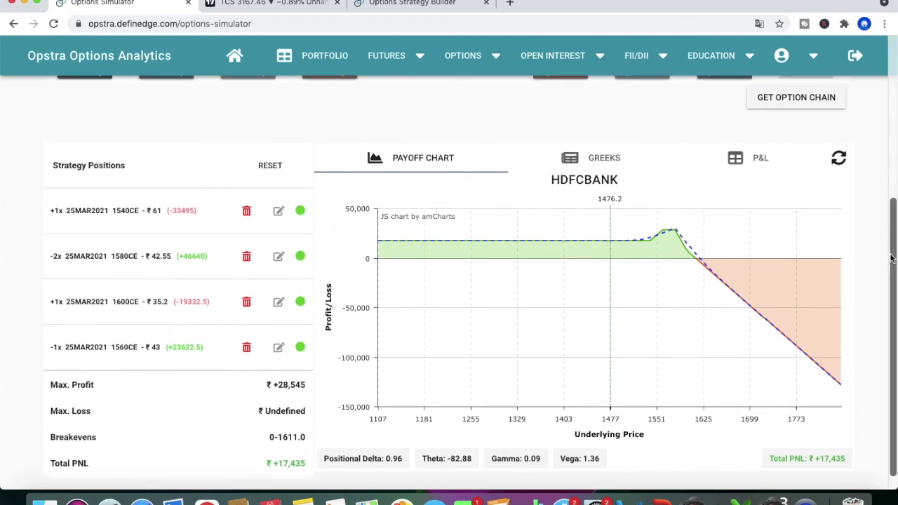
Step back two days to 23-Mar-2021, showing delta -1.3, theta 79.66, PNL ₹+17,435.
{"action": "scroll", "coordinate": [146, 186], "scroll_direction": "up", "scroll_amount": 1}
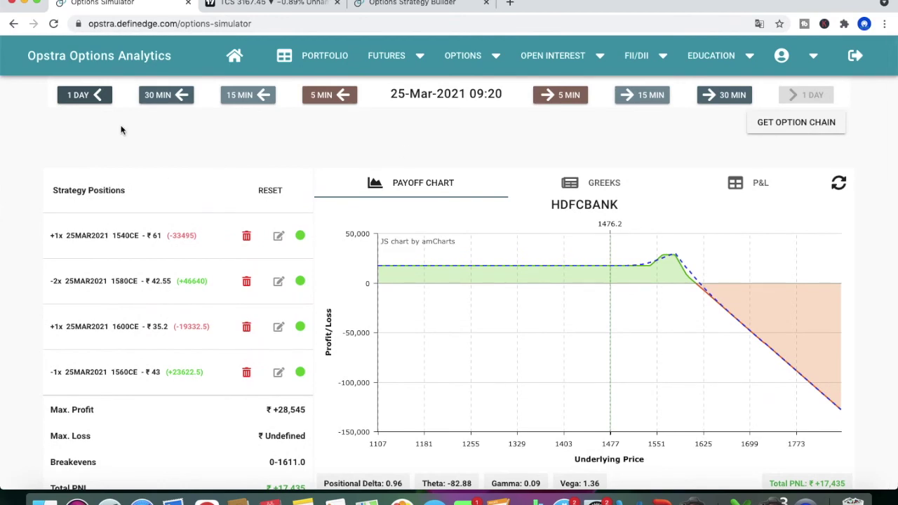
{"action": "left_click", "coordinate": [100, 102]}
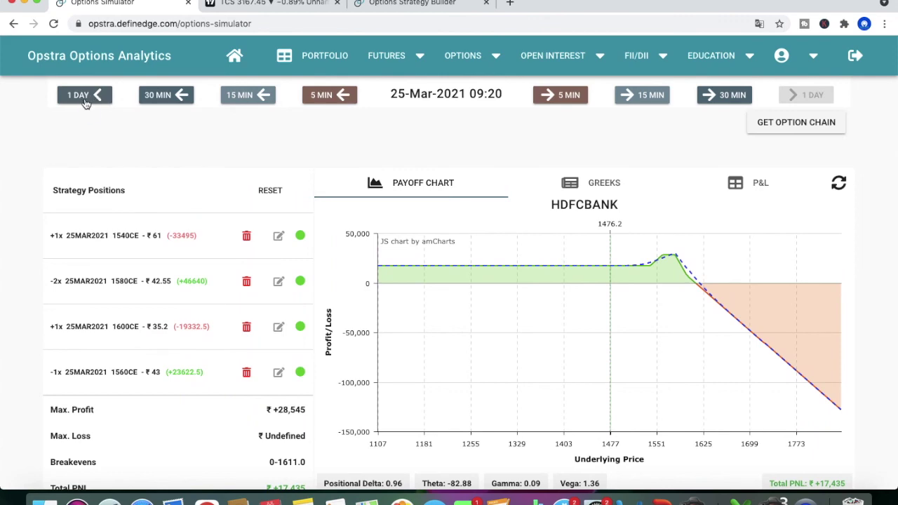
{"action": "left_click", "coordinate": [85, 103]}
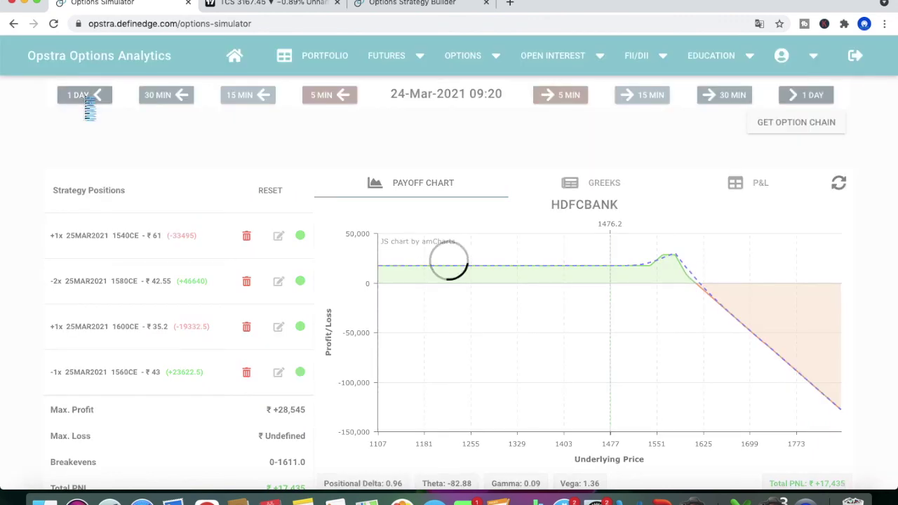
{"action": "left_click", "coordinate": [85, 103]}
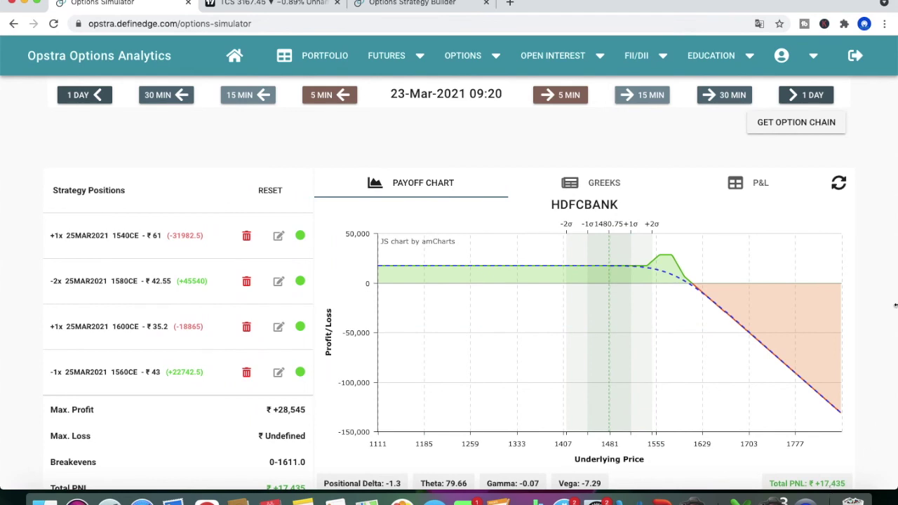
{"action": "scroll", "coordinate": [895, 306], "scroll_direction": "down", "scroll_amount": 1}
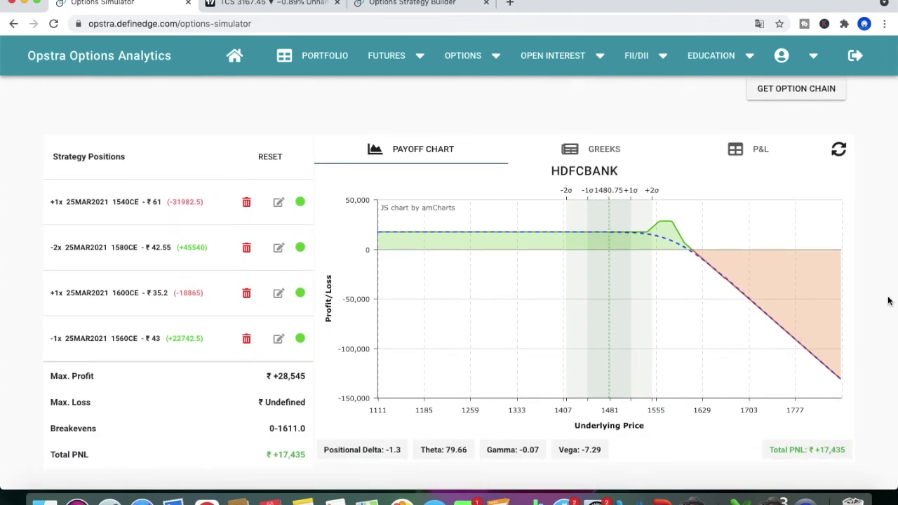